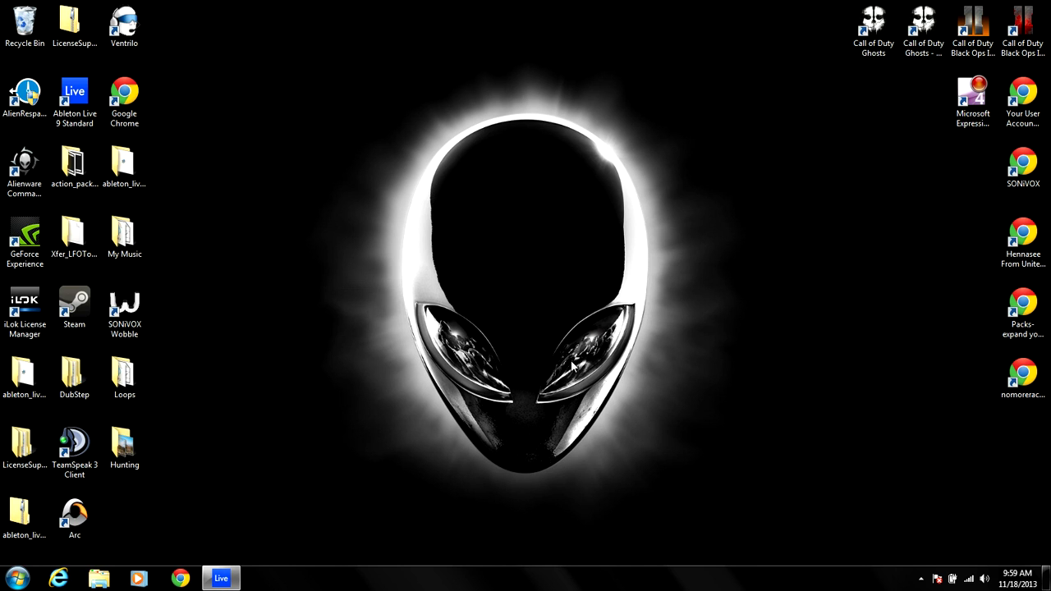
- Close Live without saving the Untitled set, then relaunch it for a fresh set
right_click(215, 585)
click(217, 547)
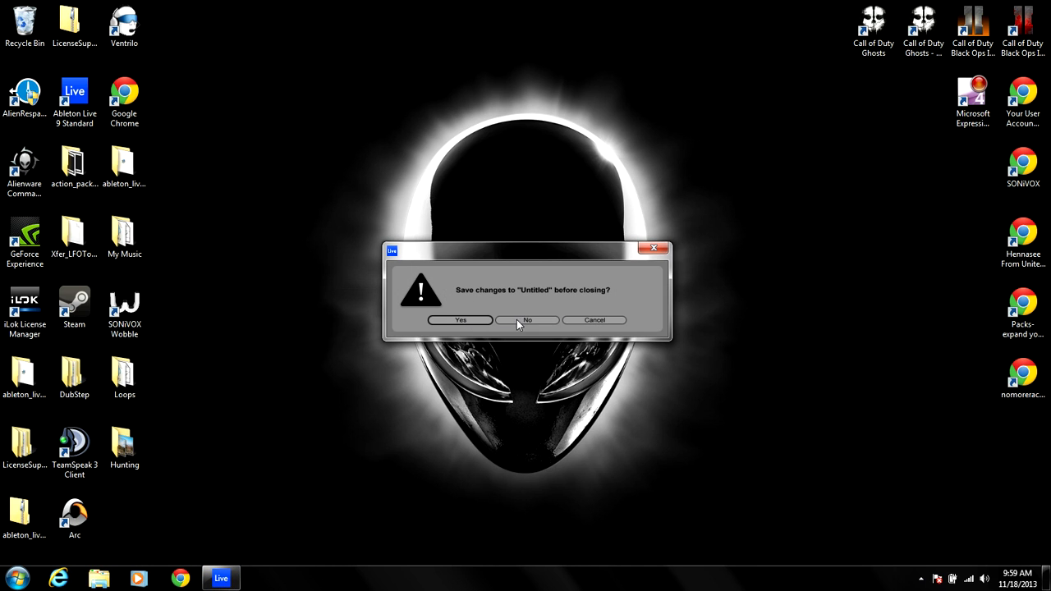
click(518, 321)
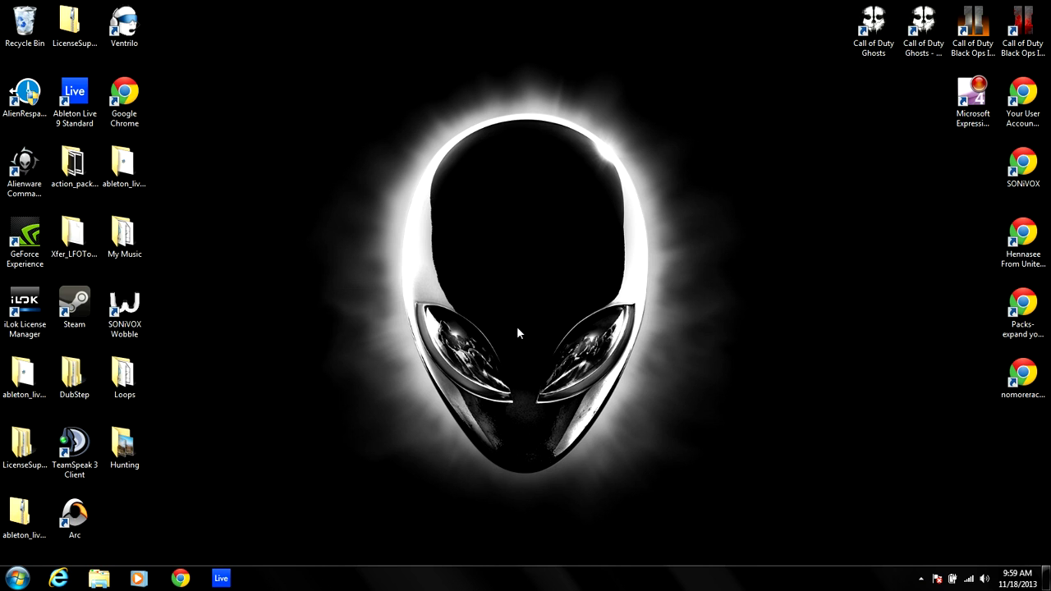
click(220, 576)
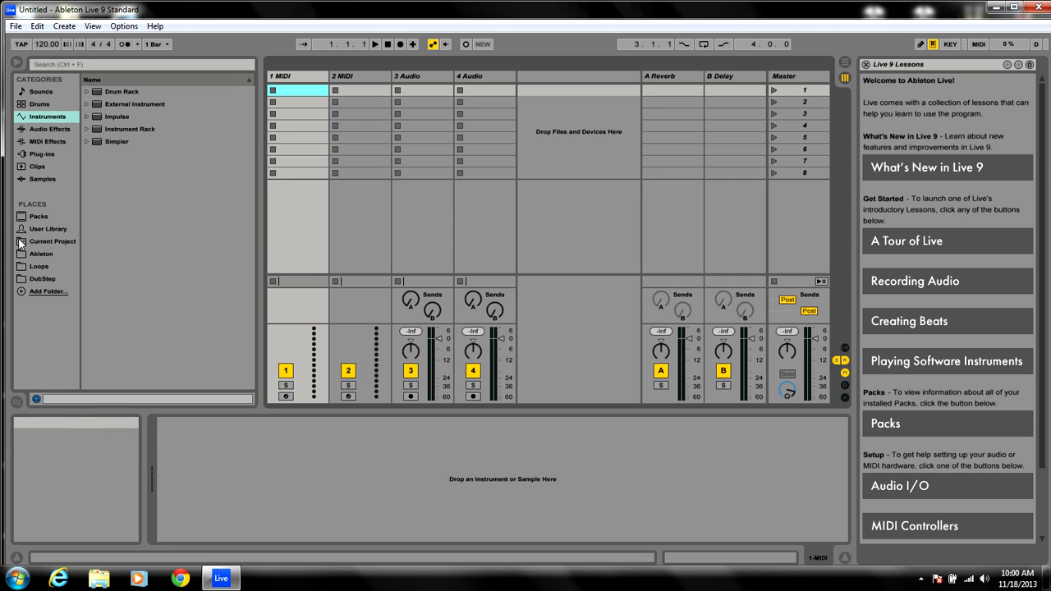
- Search the Drums library for 808 and drop Kit-Core 808.adg in to create track 5 Kit-Core
click(34, 106)
click(100, 67)
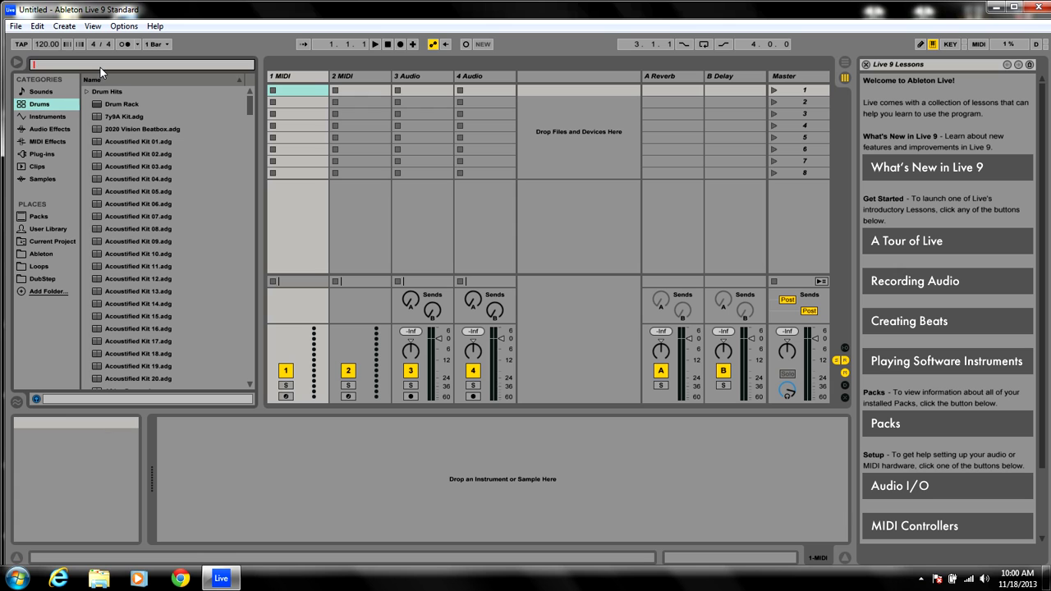
text(808)
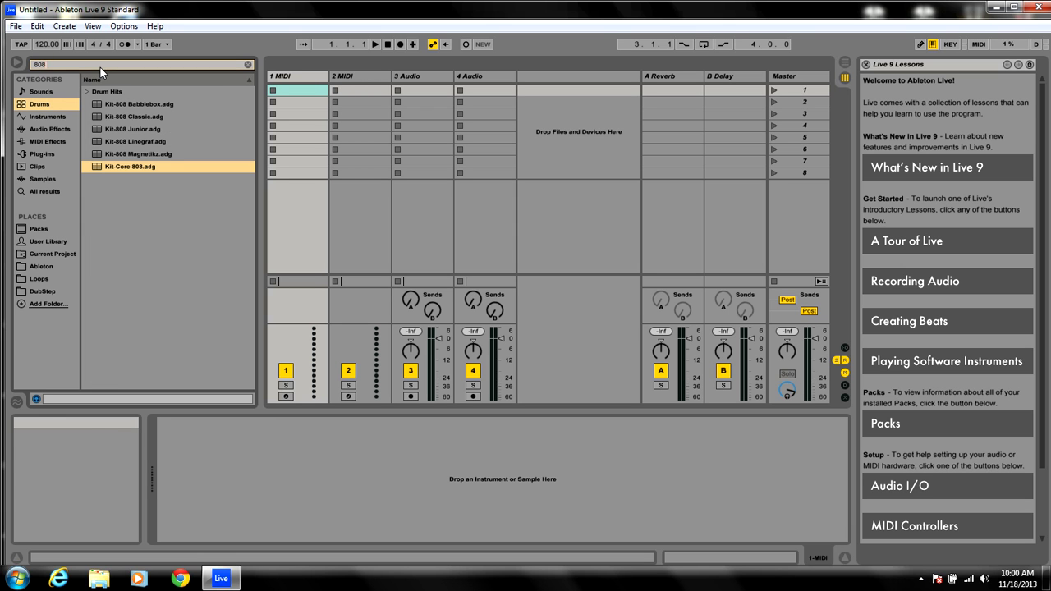
drag(101, 166, 529, 99)
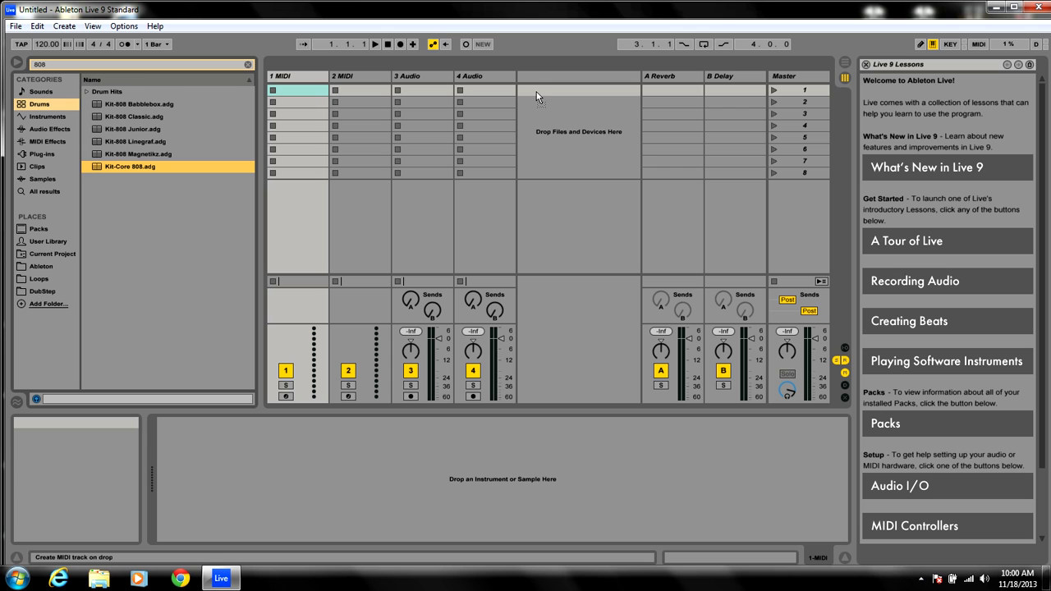
drag(583, 92, 630, 95)
drag(564, 93, 565, 93)
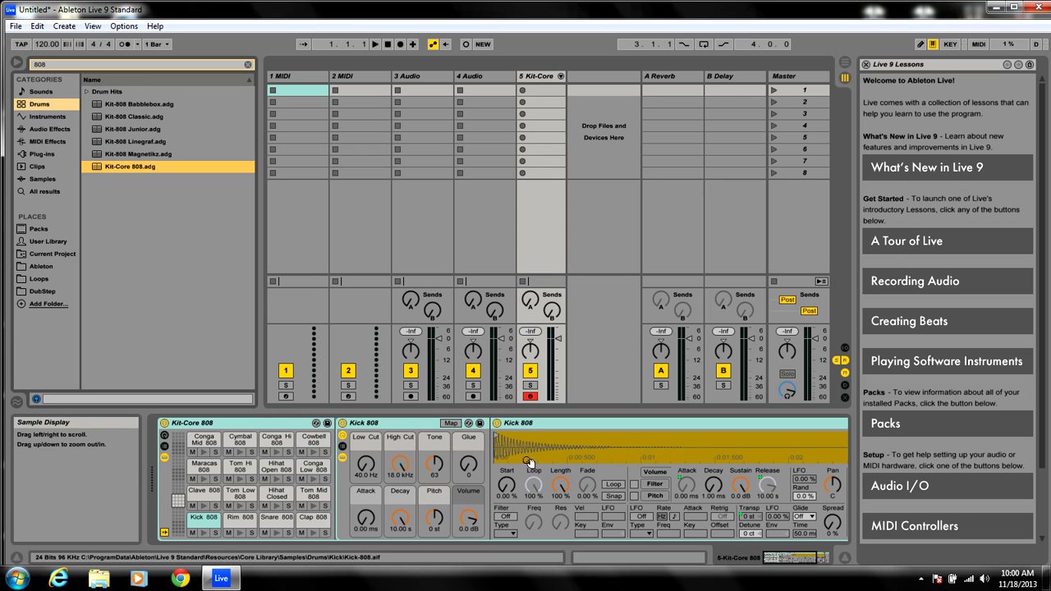
- Create an empty MIDI clip on 5 Kit-Core, enlarge the clip editor and enable note preview
double_click(534, 91)
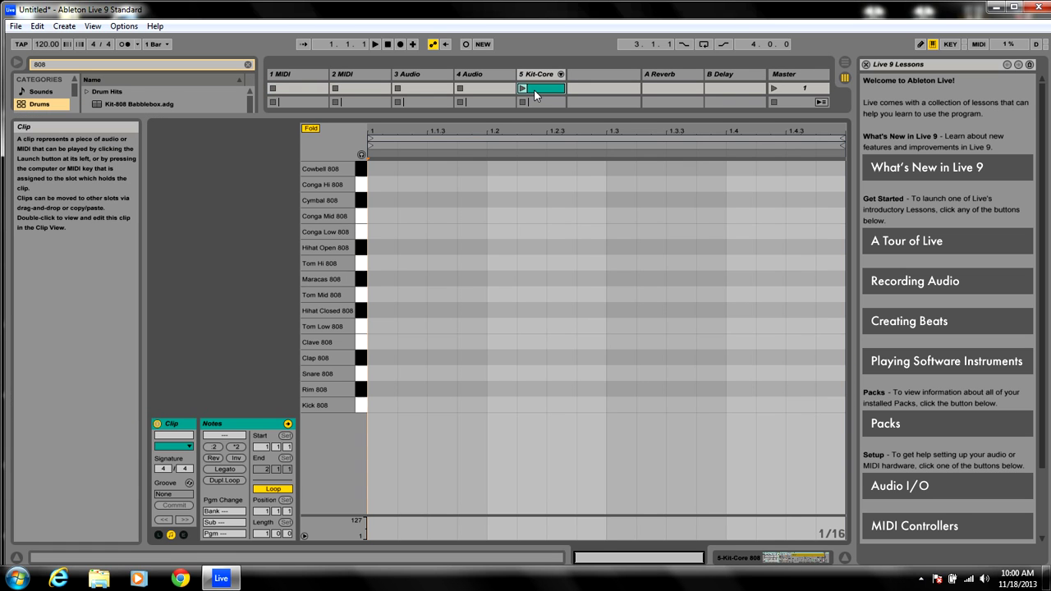
drag(519, 120, 495, 213)
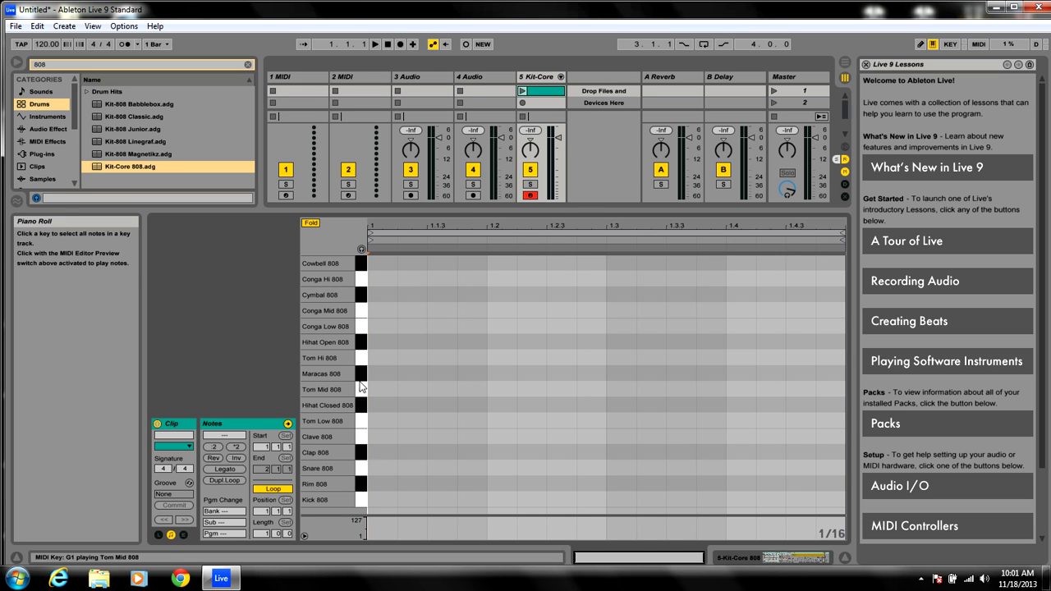
click(361, 249)
- Audition Kick 808 and Rim 808, then add and remove test kick notes at 1.1 and 1.2
click(359, 501)
click(362, 485)
click(362, 486)
click(378, 501)
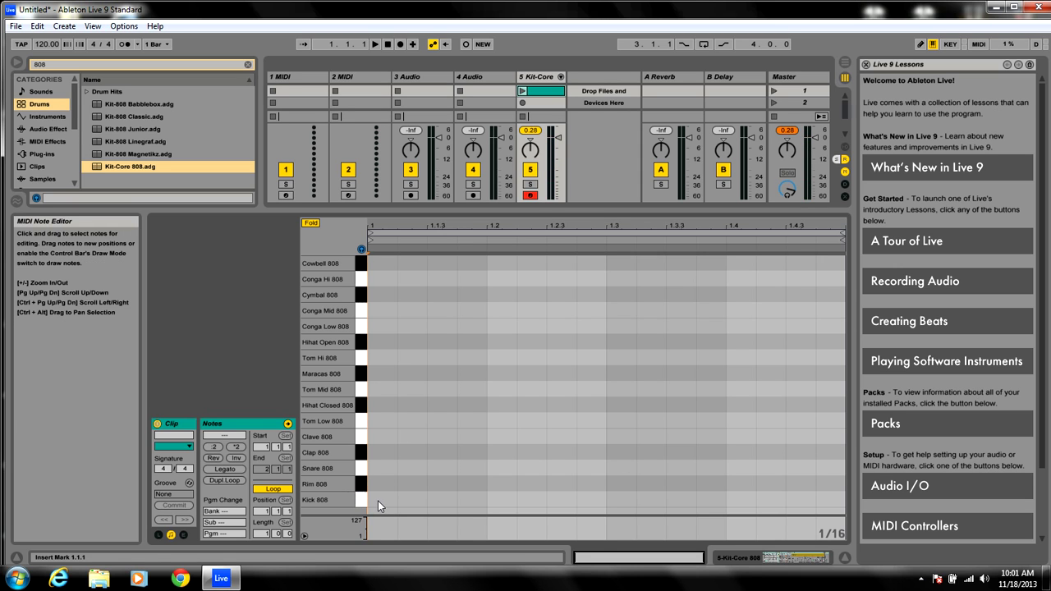
double_click(378, 501)
double_click(501, 498)
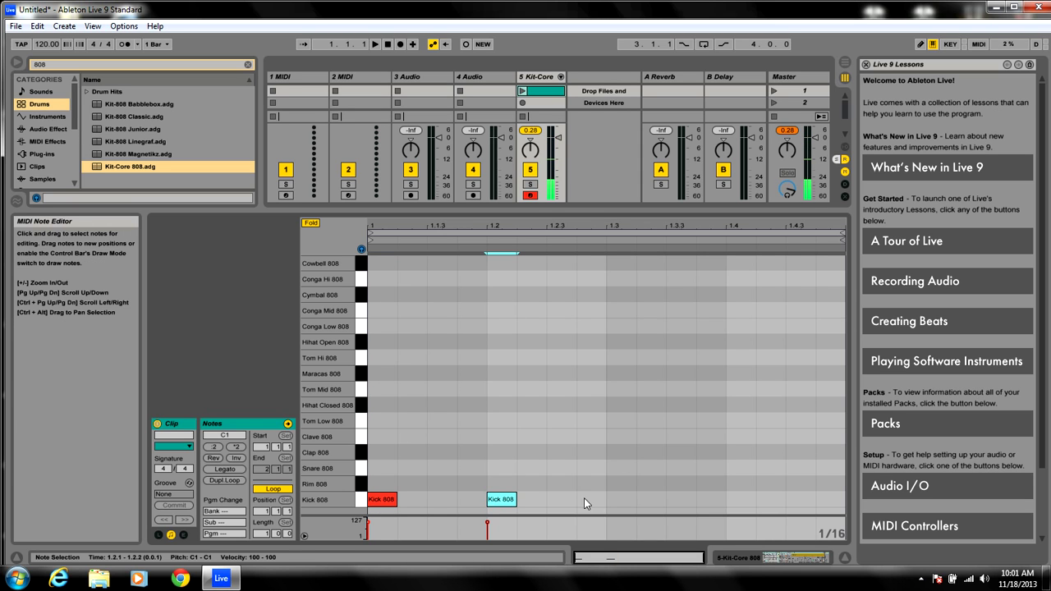
double_click(501, 499)
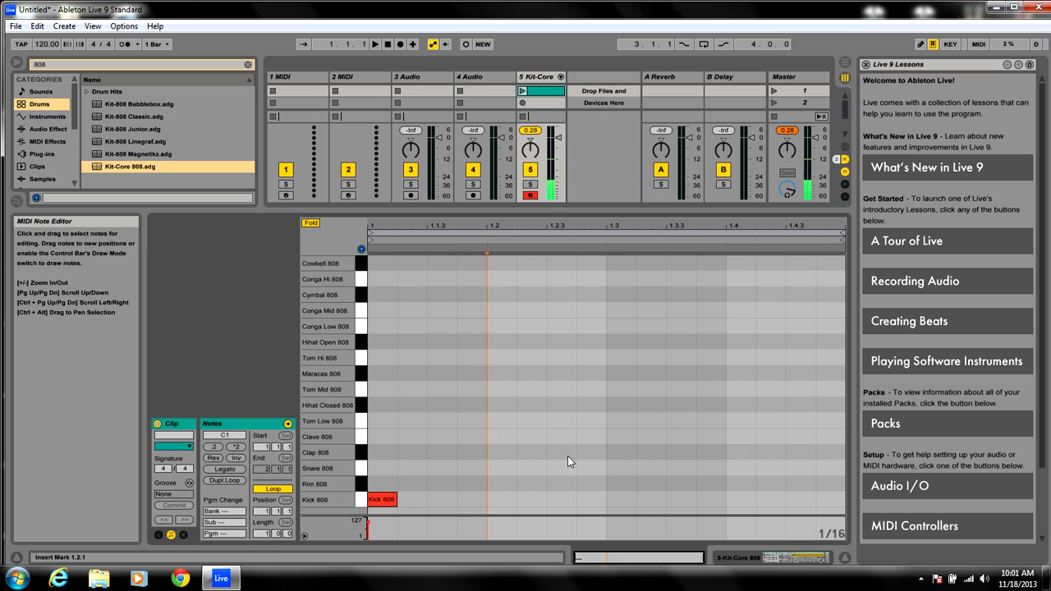
double_click(378, 499)
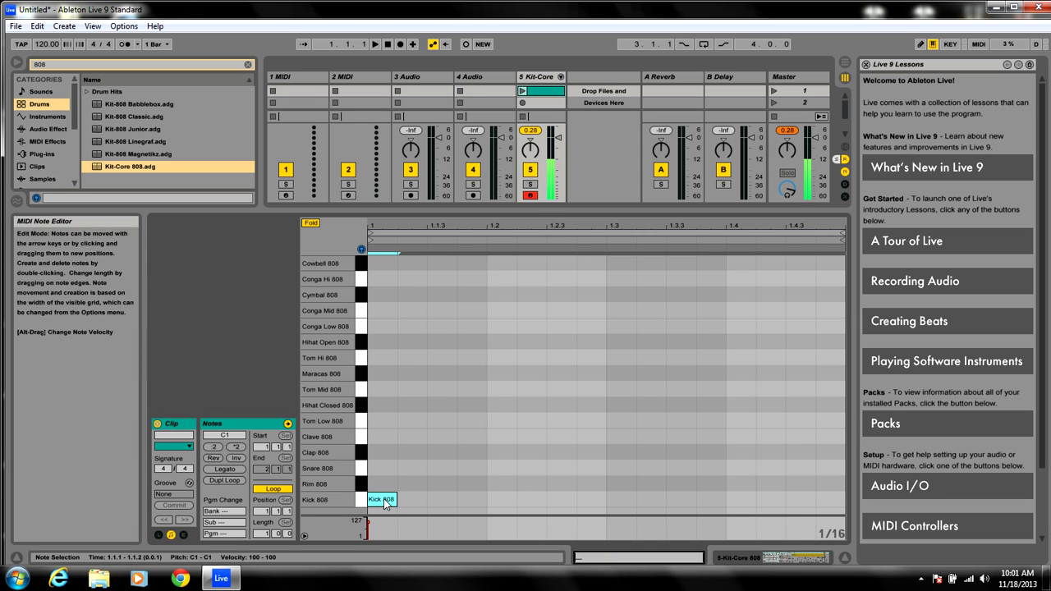
- Move the clip's loop end to bar 3 and fit bars 1–3 in the note editor
click(842, 235)
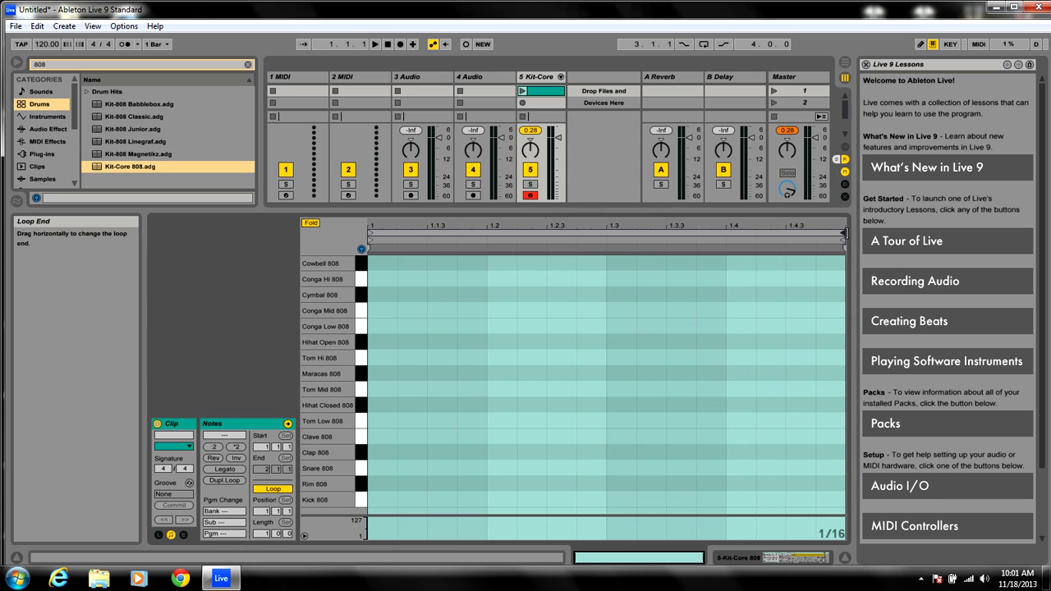
drag(846, 234, 672, 238)
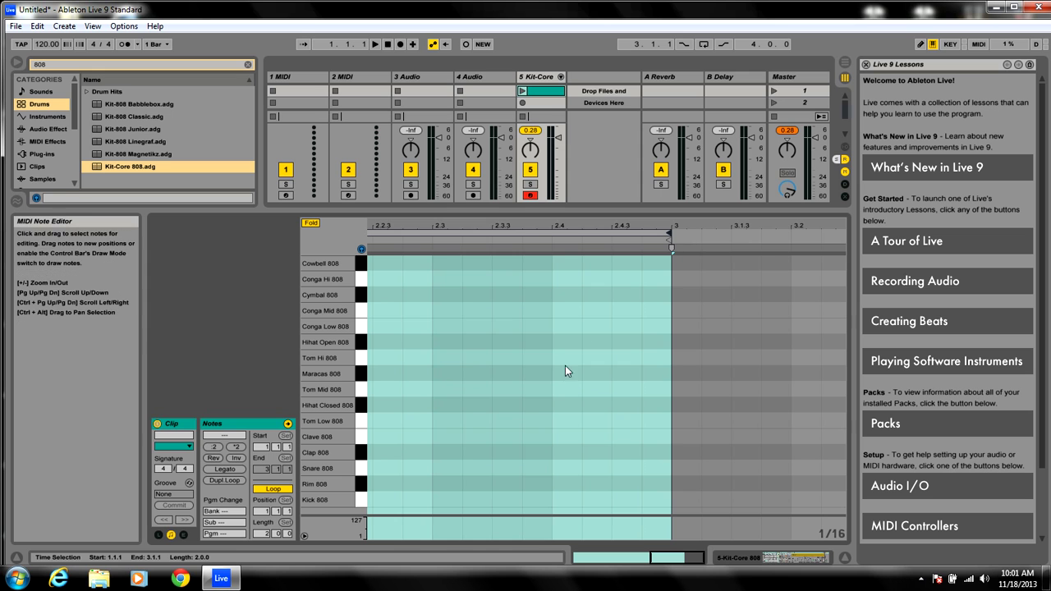
double_click(663, 557)
key(ctrl+a)
click(482, 388)
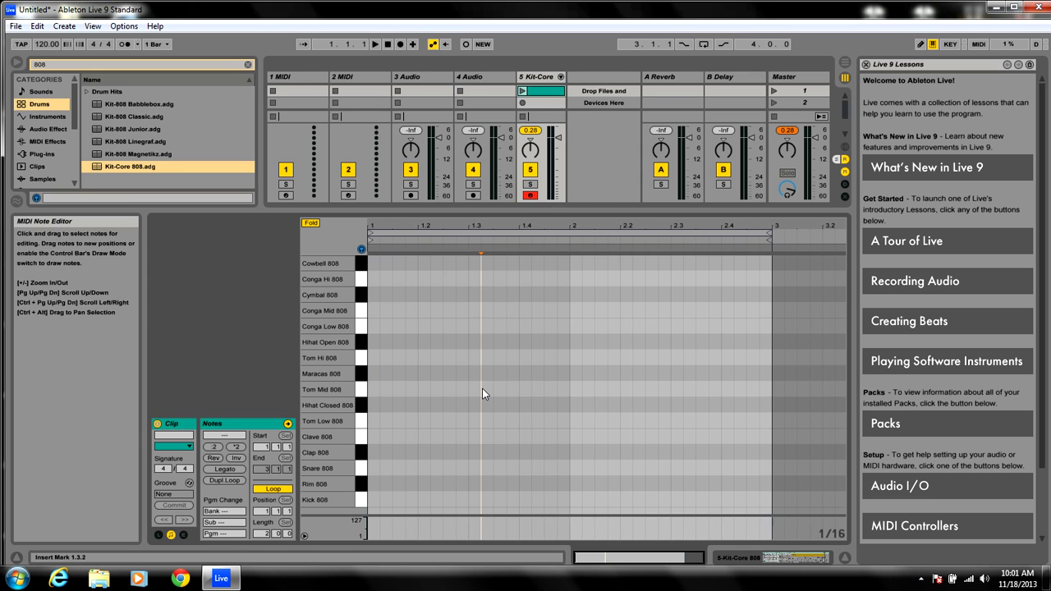
click(364, 499)
- On a 1/8 grid, add Kick 808 notes at 1.1, 1.3, 2.1 and 2.3, then play the clip
right_click(777, 491)
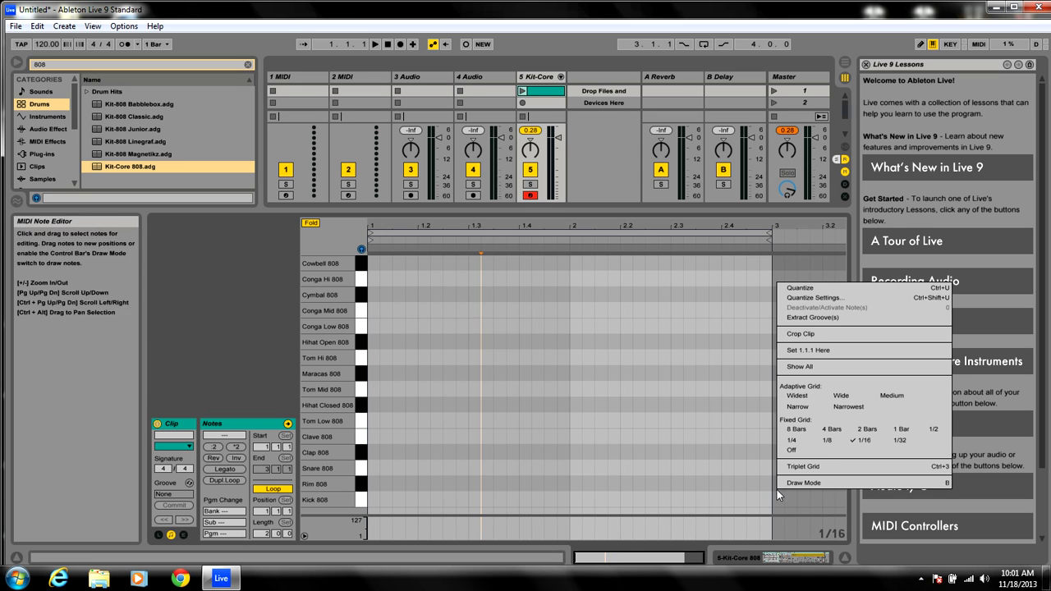
click(828, 440)
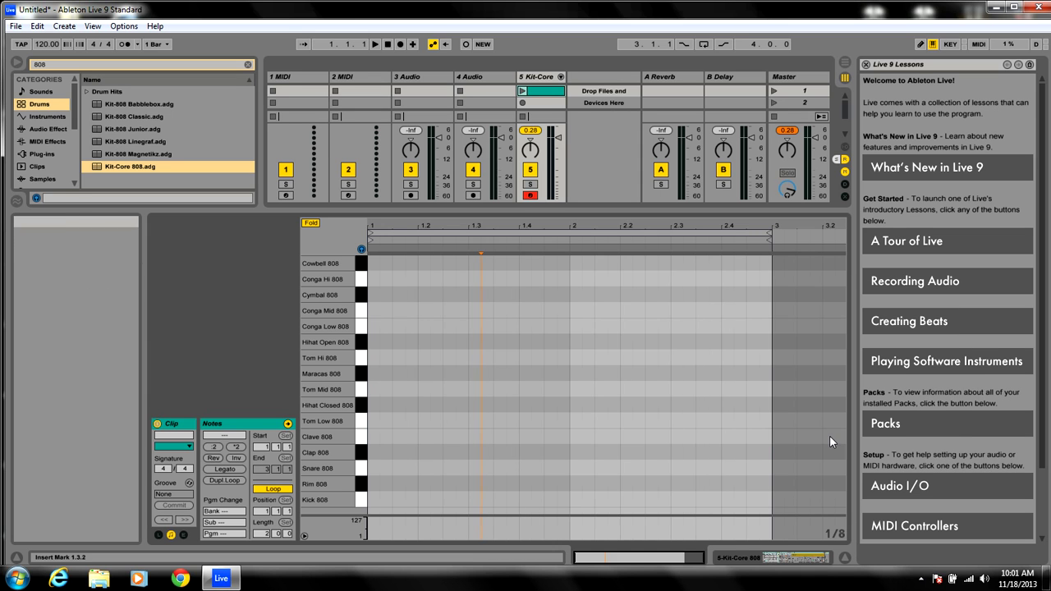
click(380, 502)
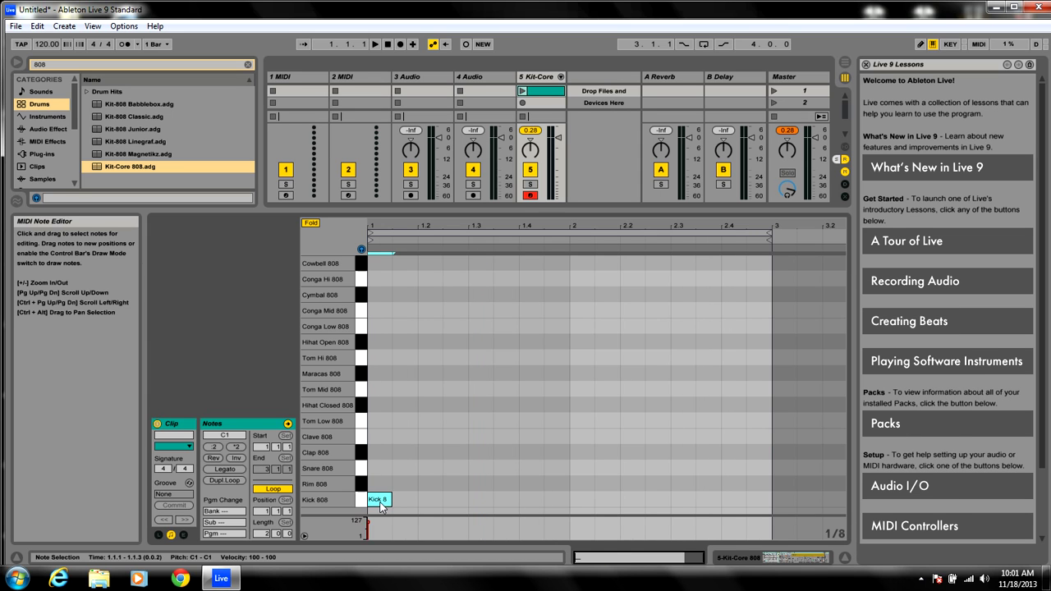
click(578, 501)
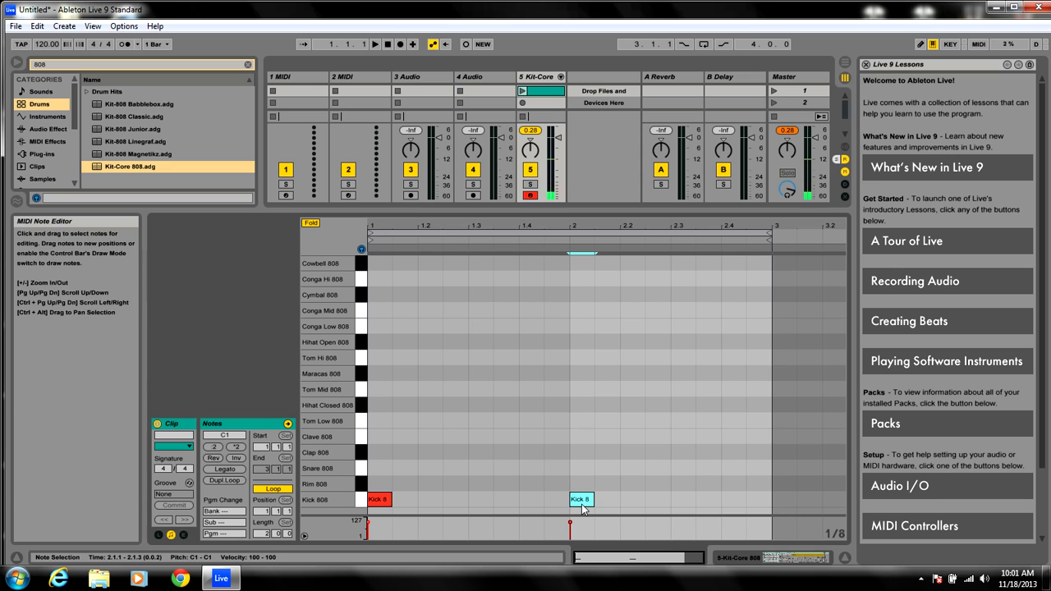
click(475, 496)
double_click(476, 499)
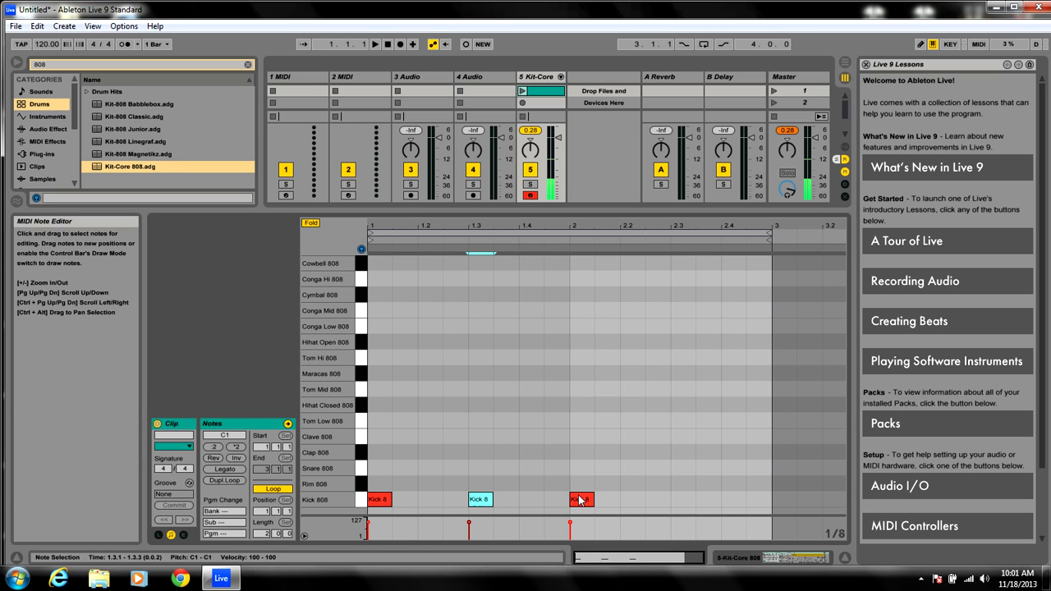
double_click(686, 499)
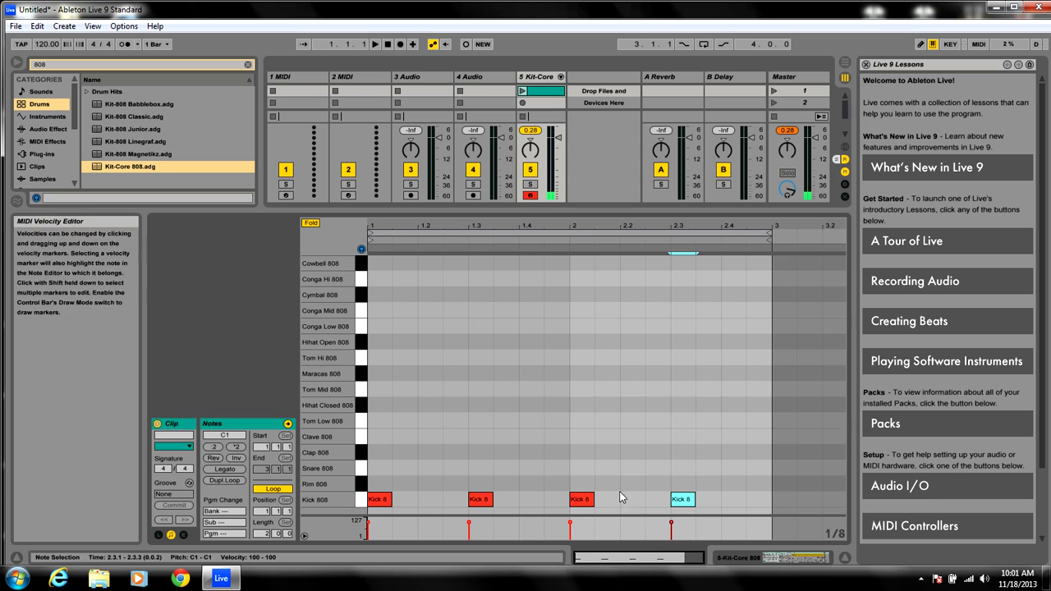
click(376, 46)
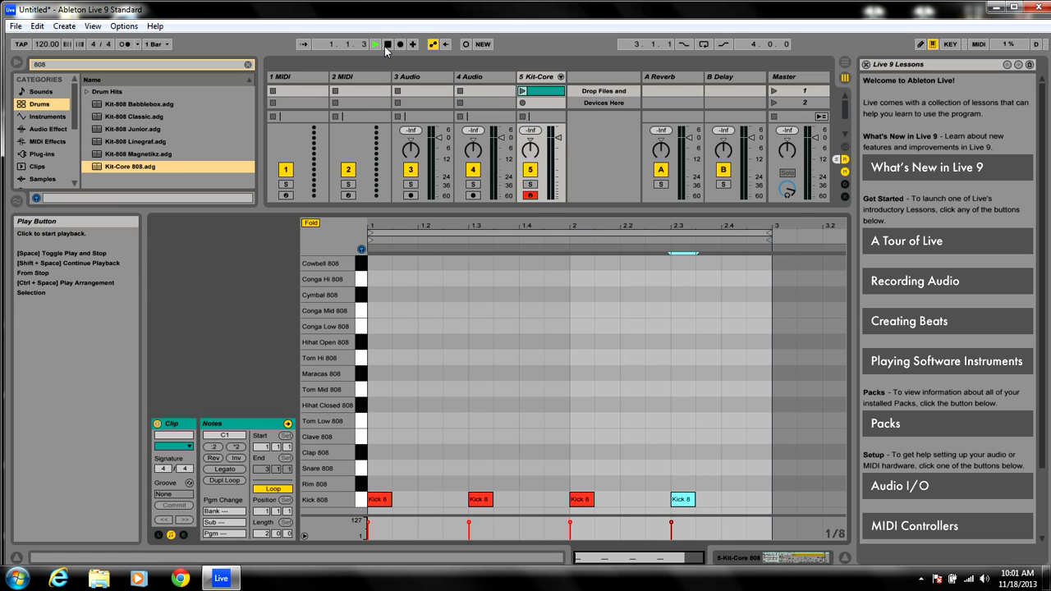
click(523, 91)
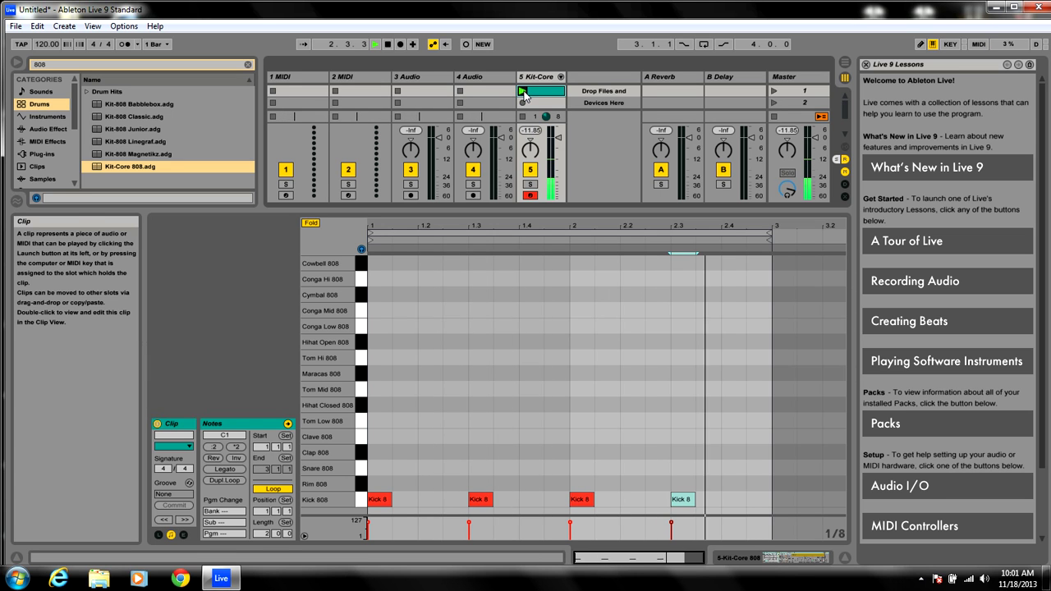
- Add Snare 808 notes at 1.2, 1.4, 2.2 and 2.4 while the clip loops, then stop
click(390, 46)
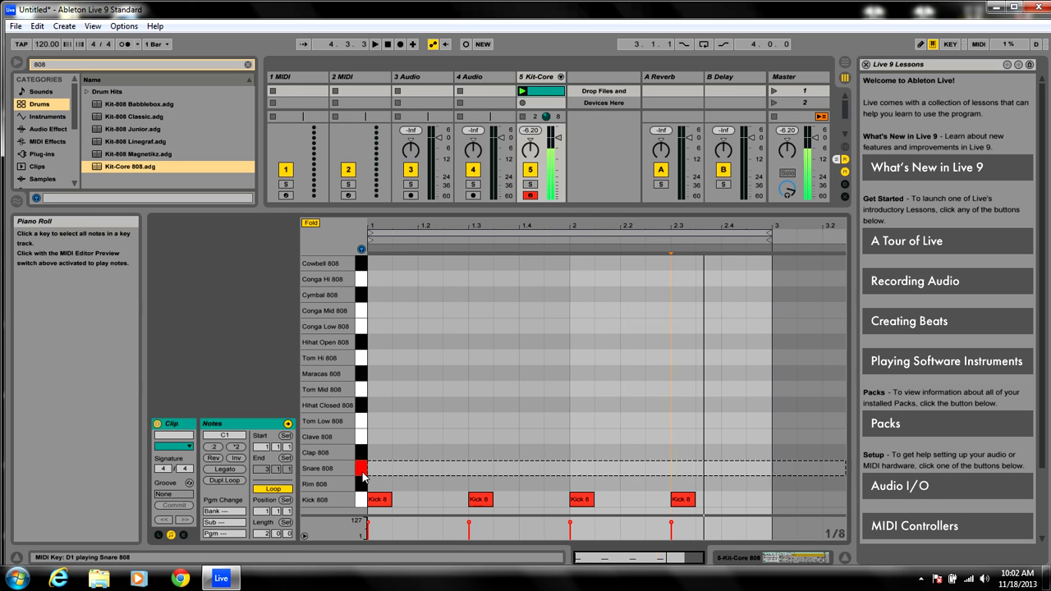
click(364, 474)
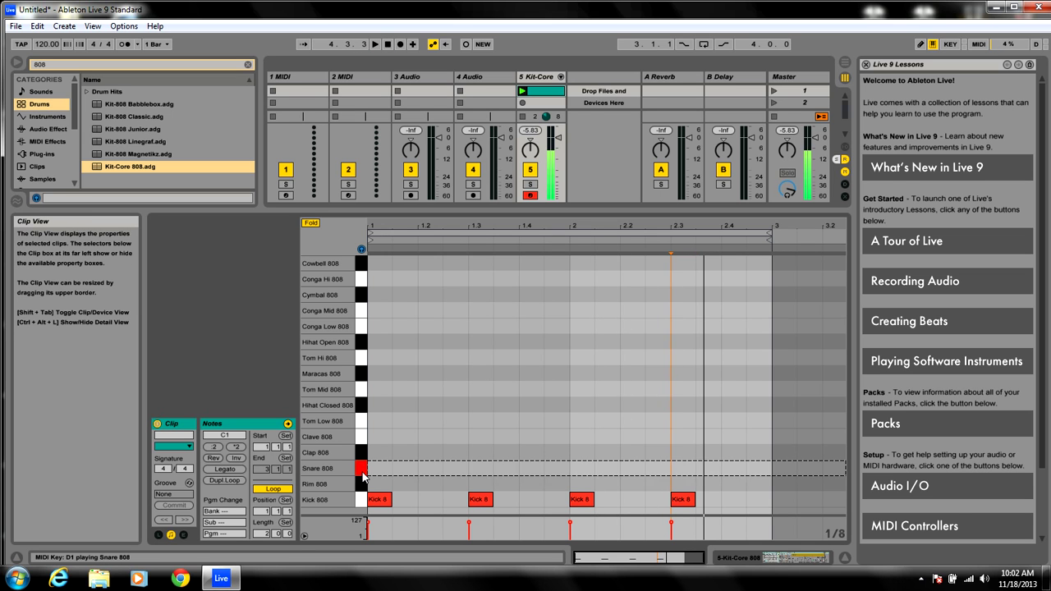
click(522, 92)
double_click(426, 467)
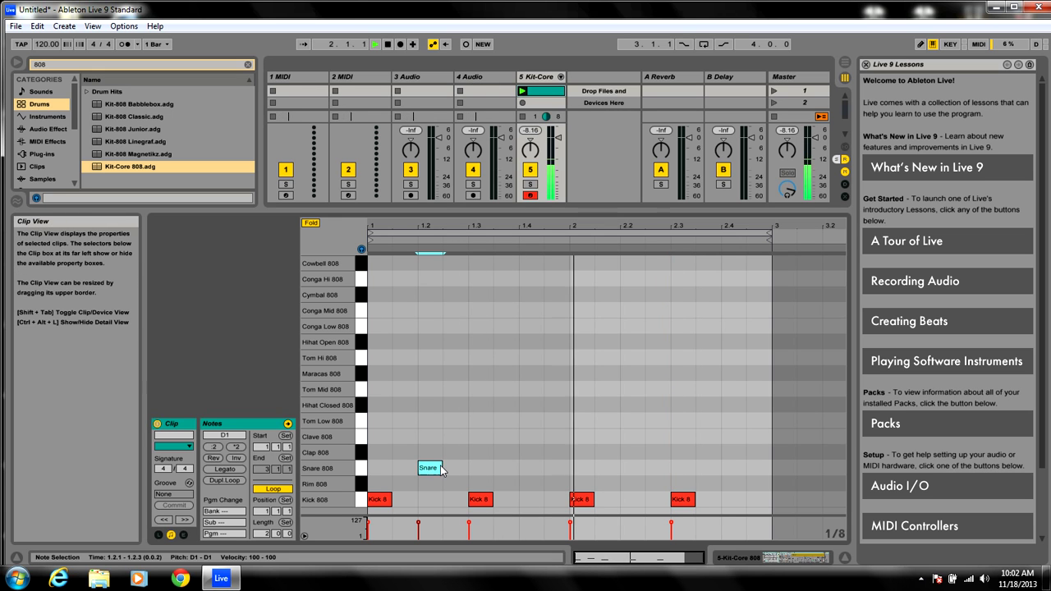
double_click(528, 469)
double_click(626, 466)
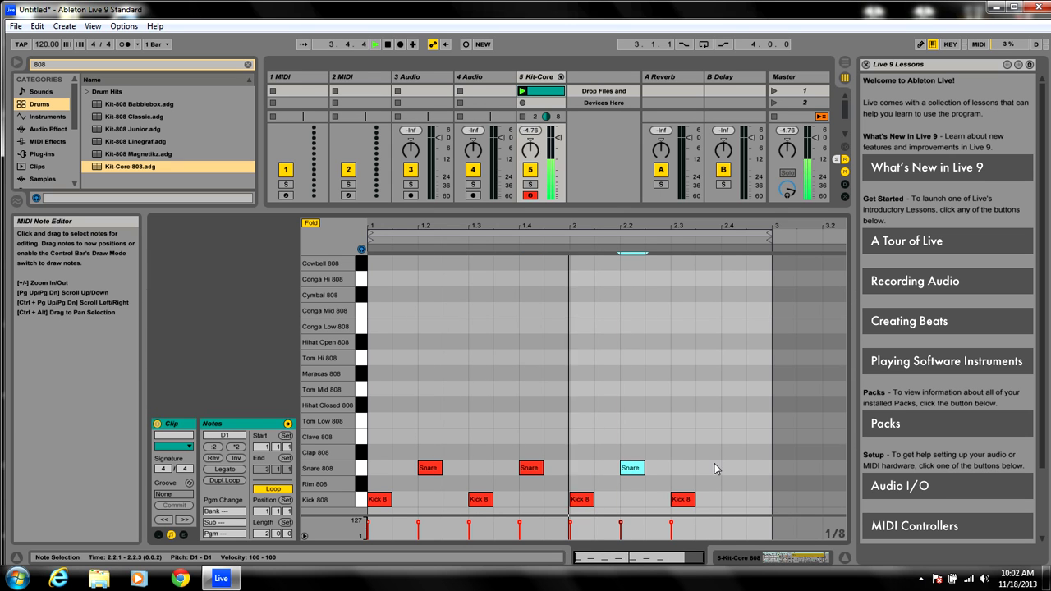
double_click(730, 468)
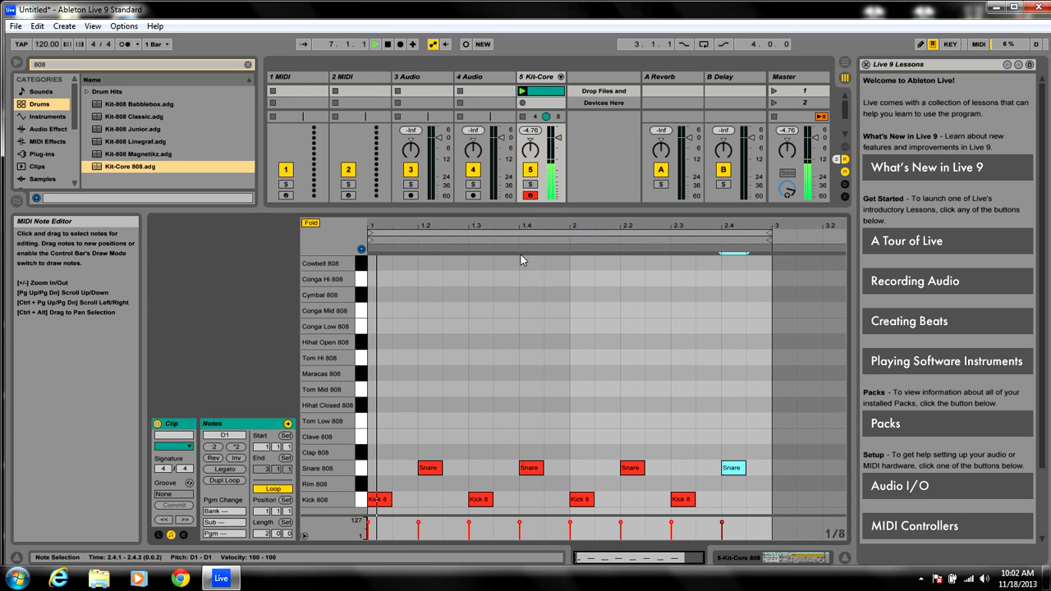
click(388, 44)
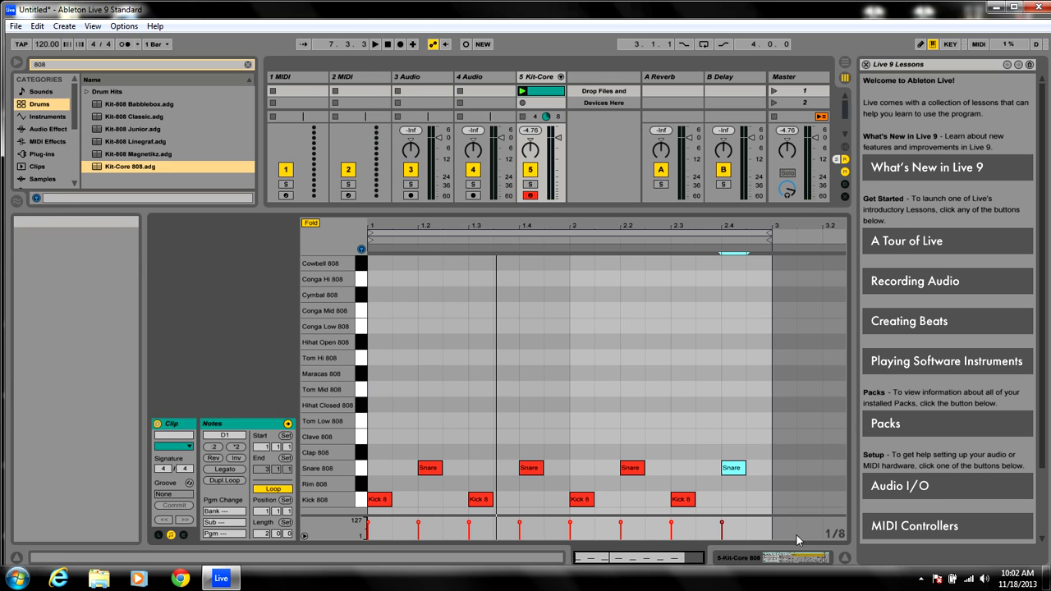
- On a 1/32 grid, add a Snare 808 roll from 2.4 to 2.4.4, then relaunch the clip
right_click(767, 496)
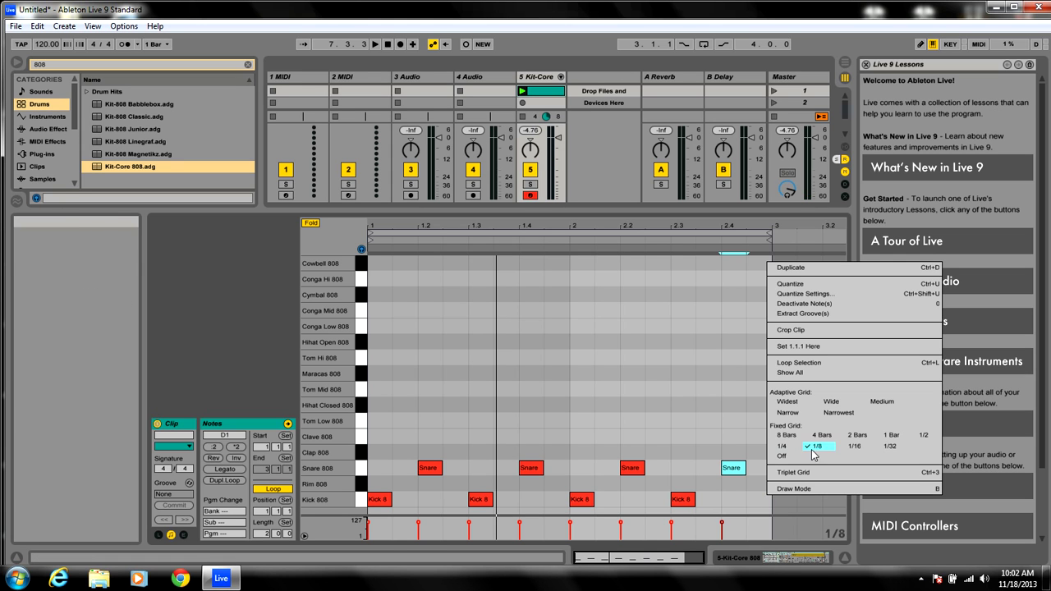
click(889, 447)
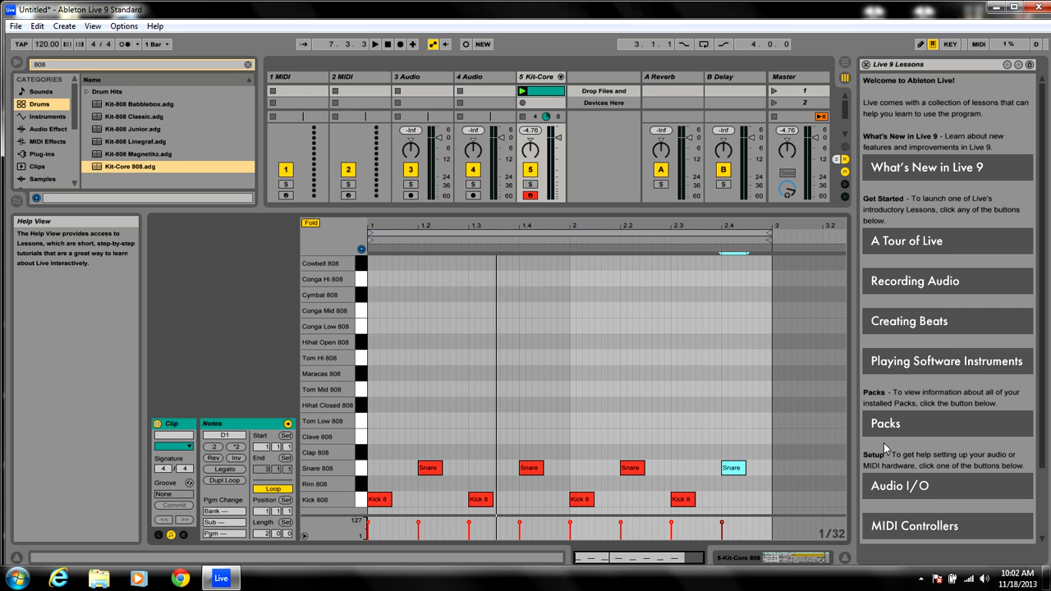
double_click(725, 469)
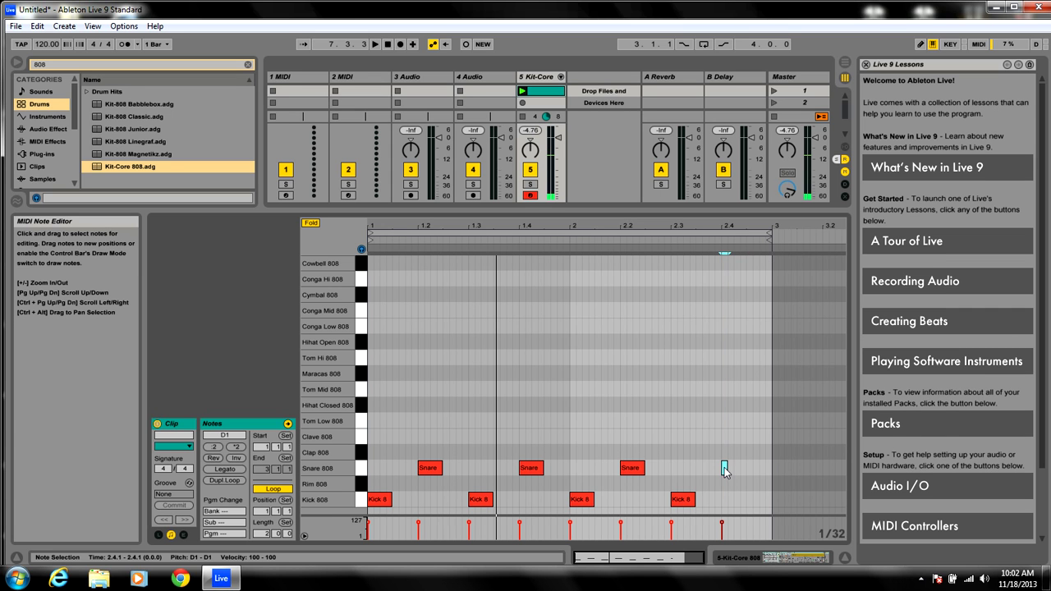
double_click(738, 469)
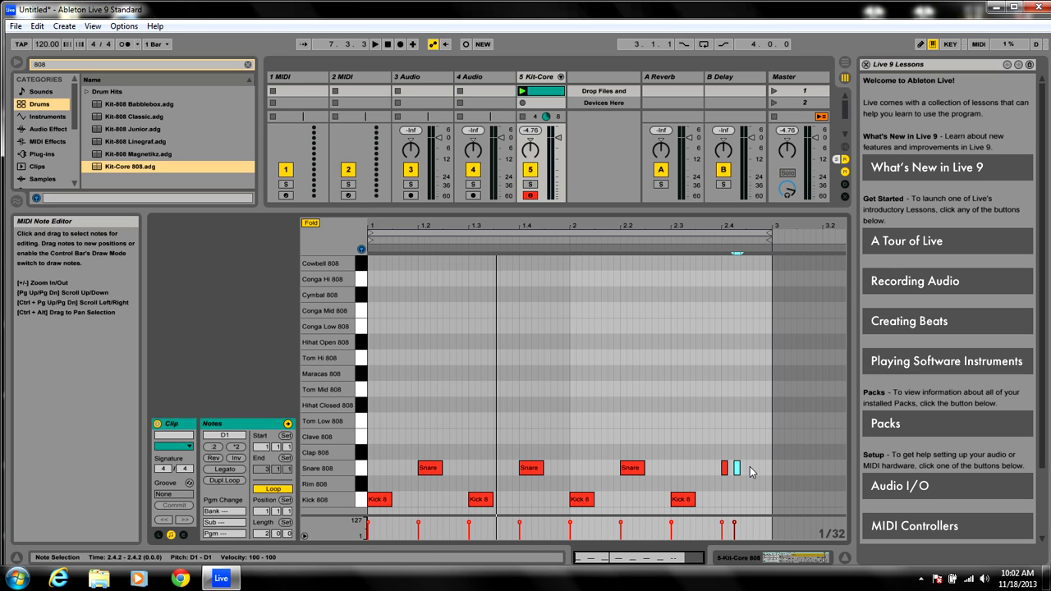
double_click(749, 468)
double_click(754, 468)
click(761, 470)
double_click(764, 469)
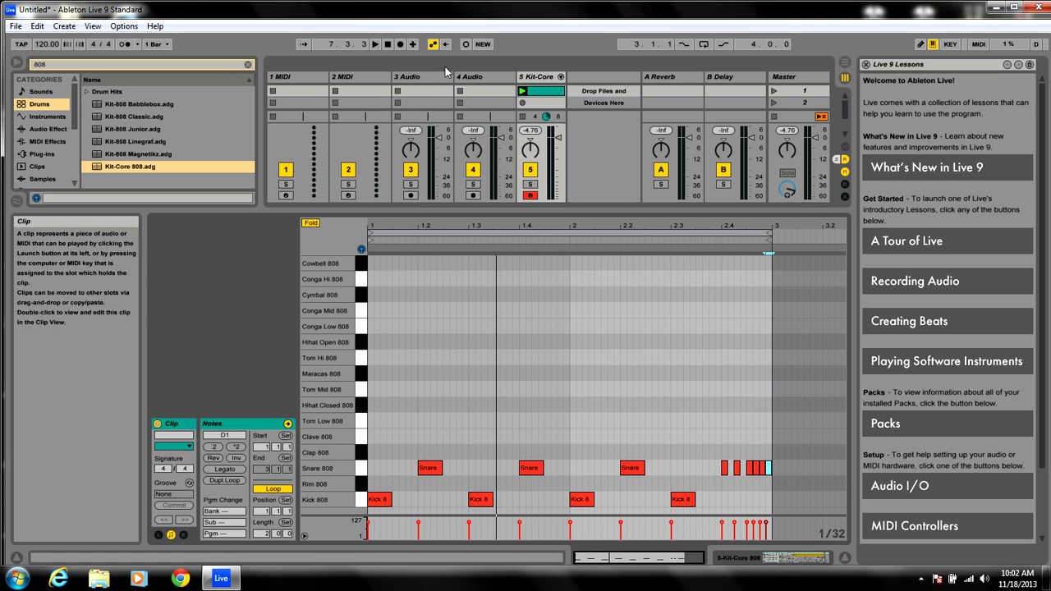
click(387, 44)
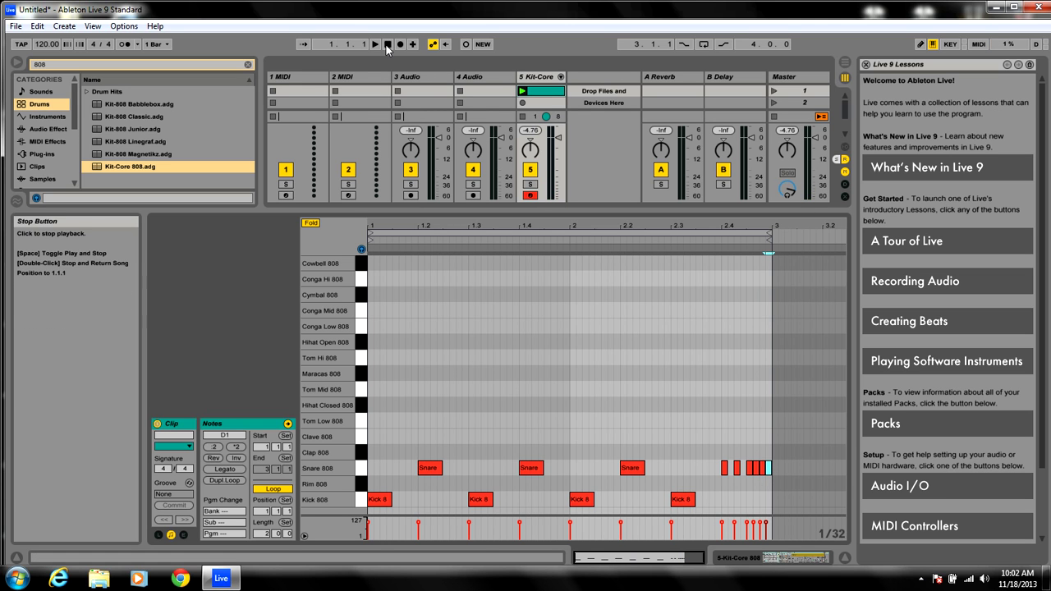
click(522, 91)
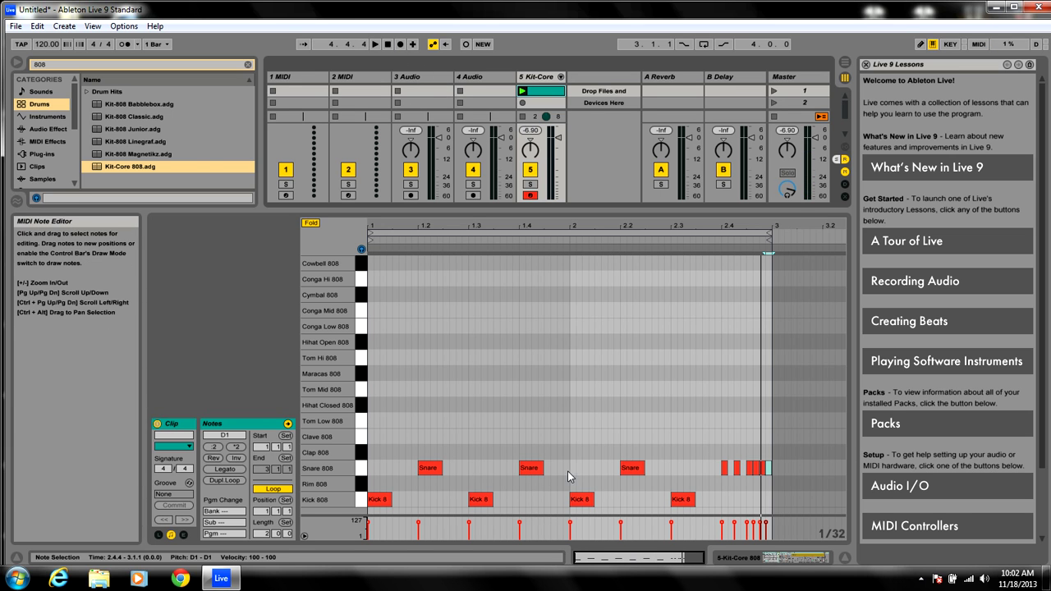
- Audition Hihat Closed 808, set the grid to 1/16 and launch the clip
right_click(731, 499)
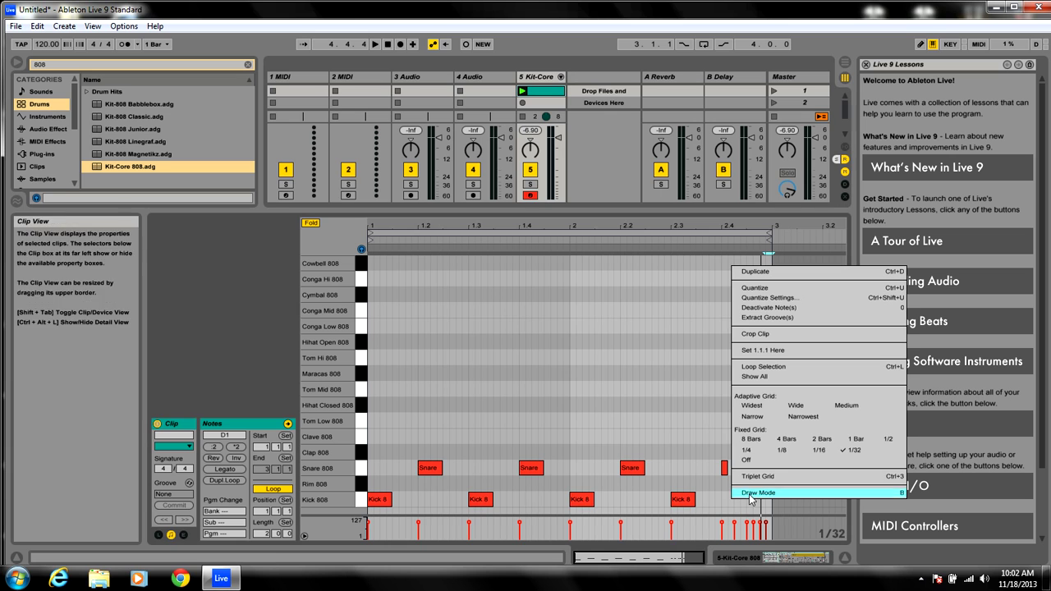
click(782, 450)
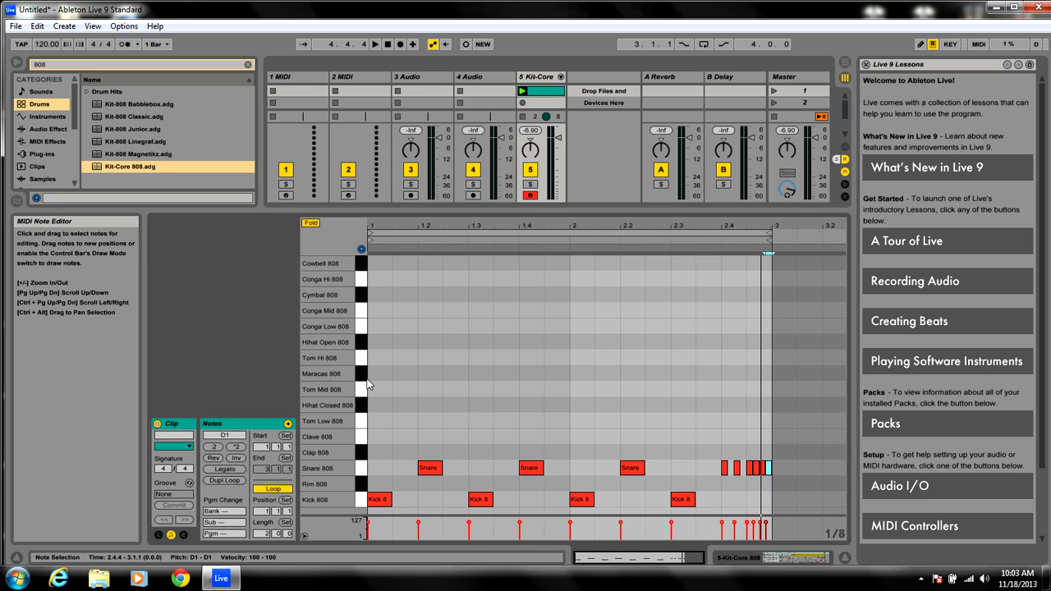
click(365, 407)
click(365, 408)
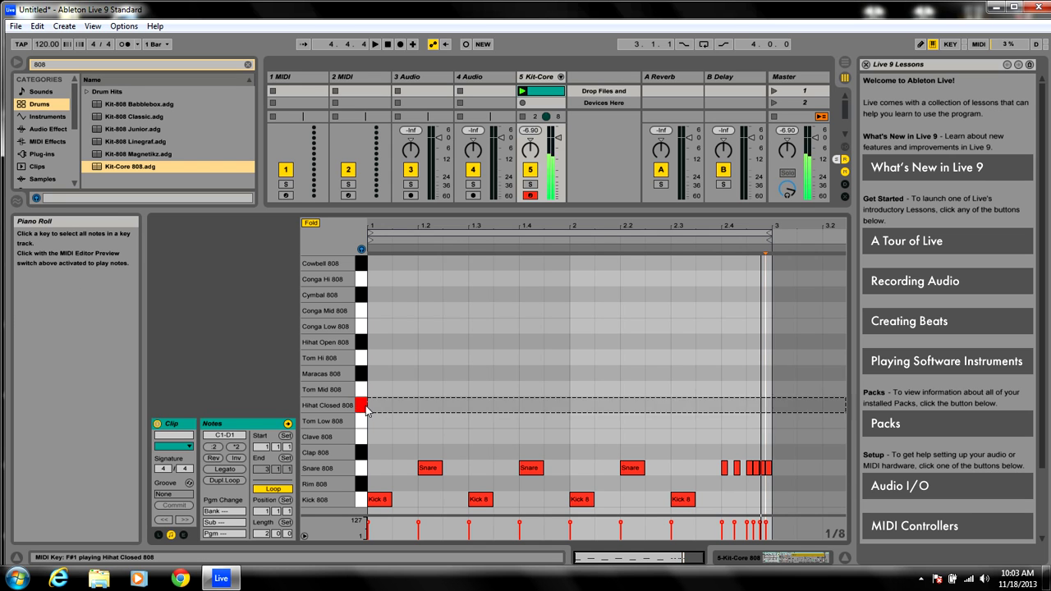
right_click(757, 501)
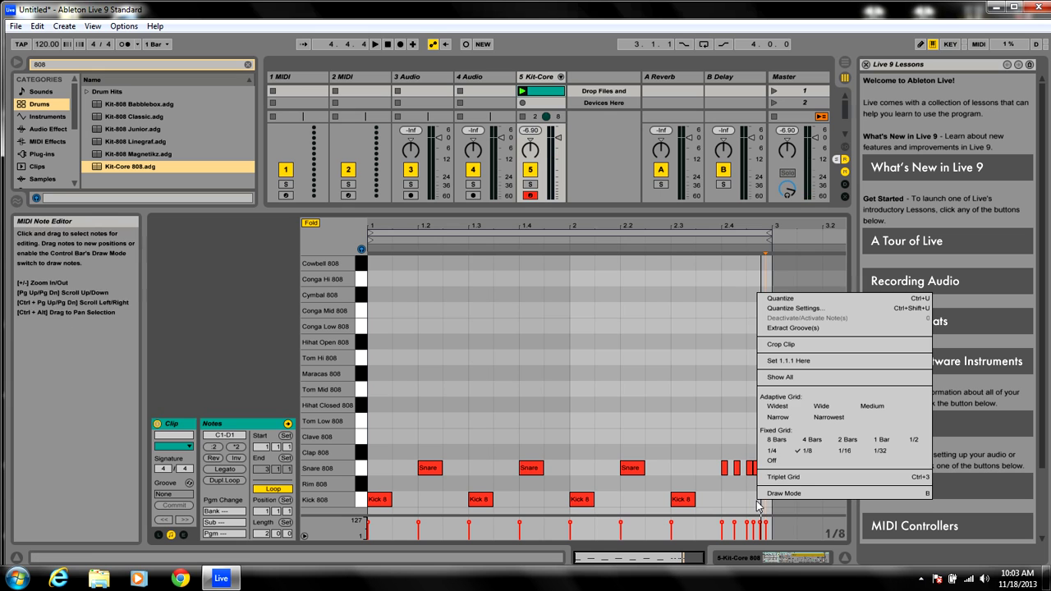
click(841, 457)
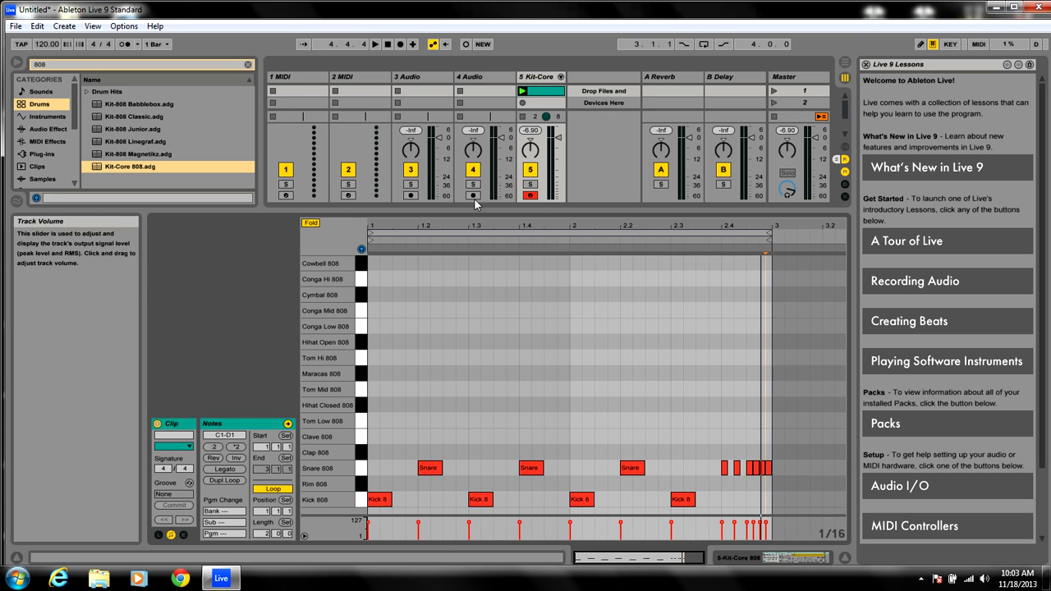
click(523, 91)
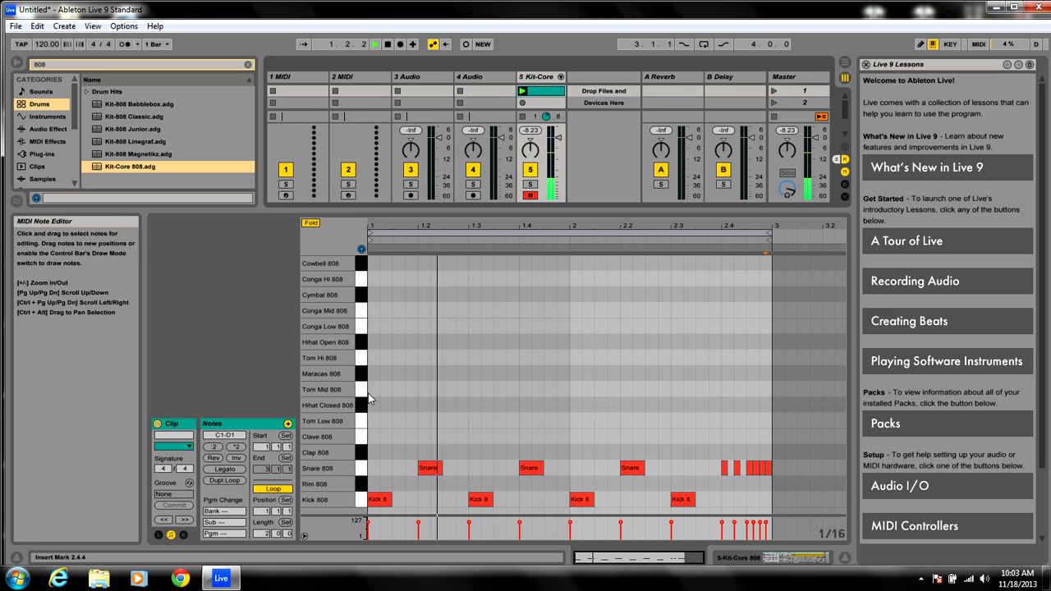
- Add Hihat Closed 808 hits on every eighth note from 1.1.1 through 2.4.1
double_click(373, 405)
double_click(397, 405)
double_click(423, 406)
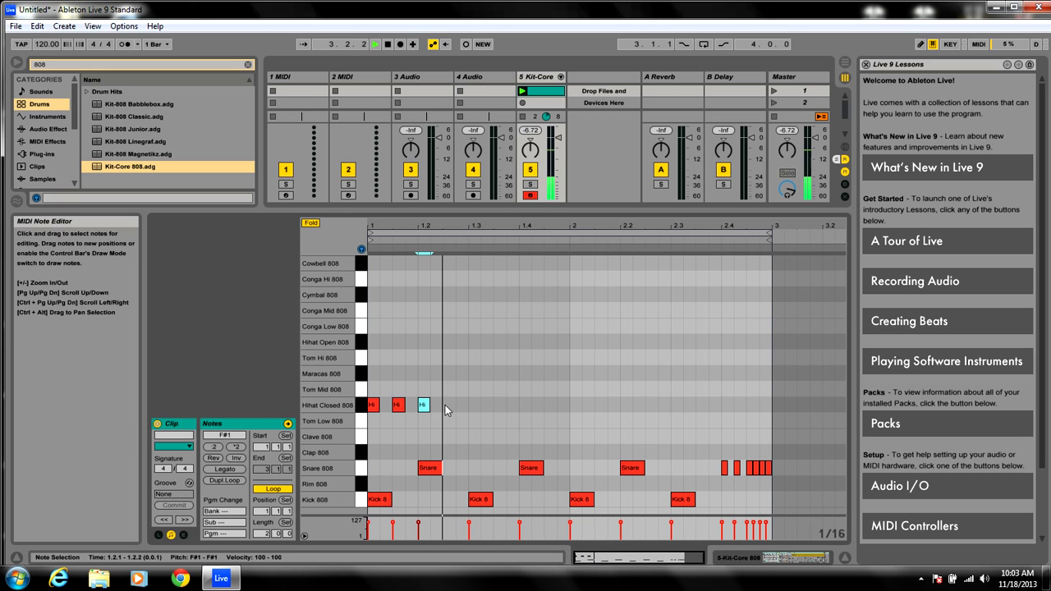
double_click(449, 405)
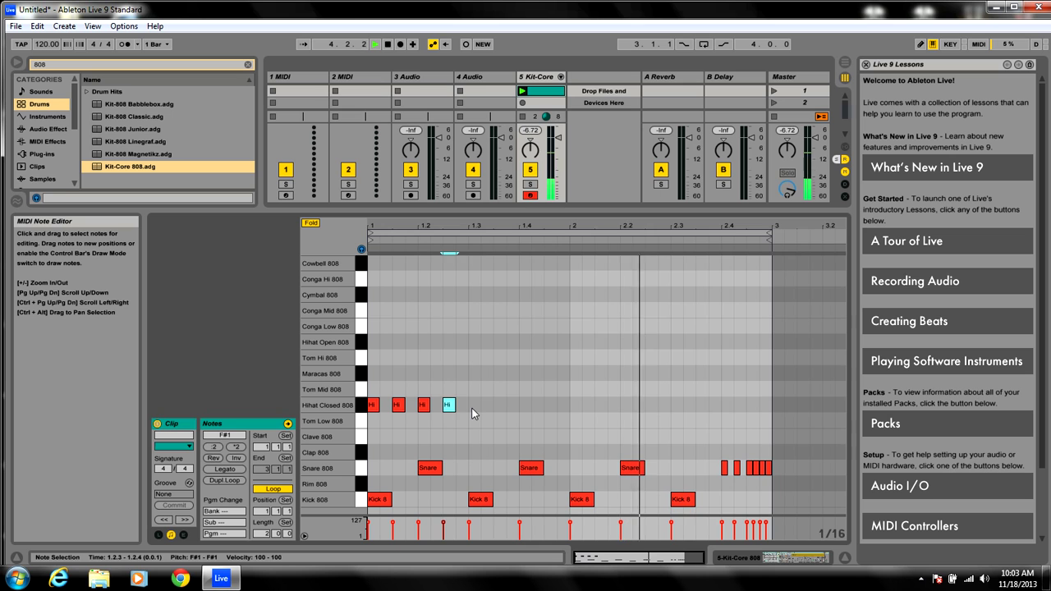
double_click(473, 405)
double_click(499, 405)
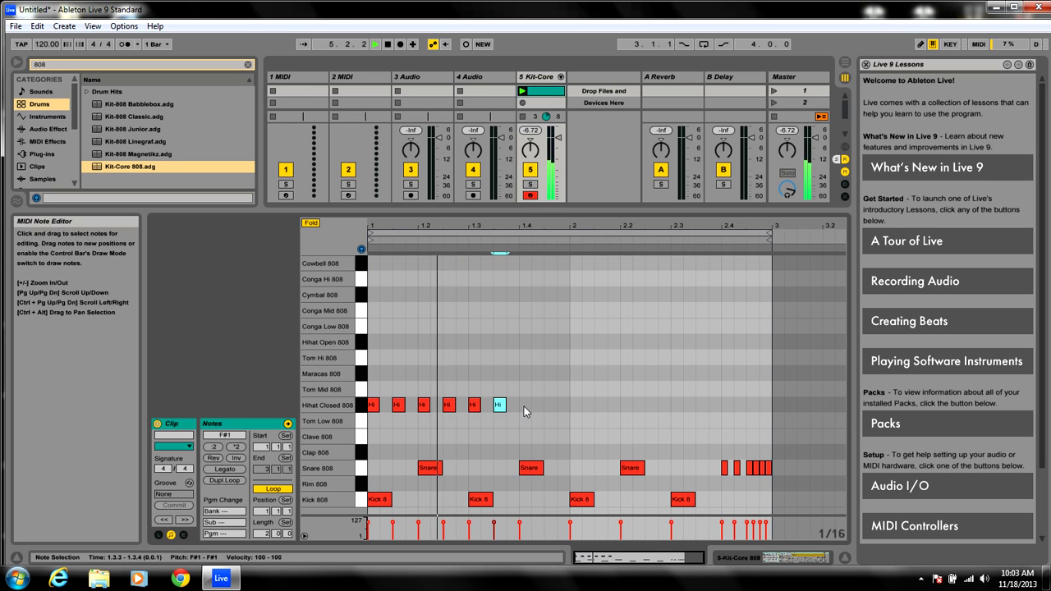
double_click(525, 405)
double_click(549, 405)
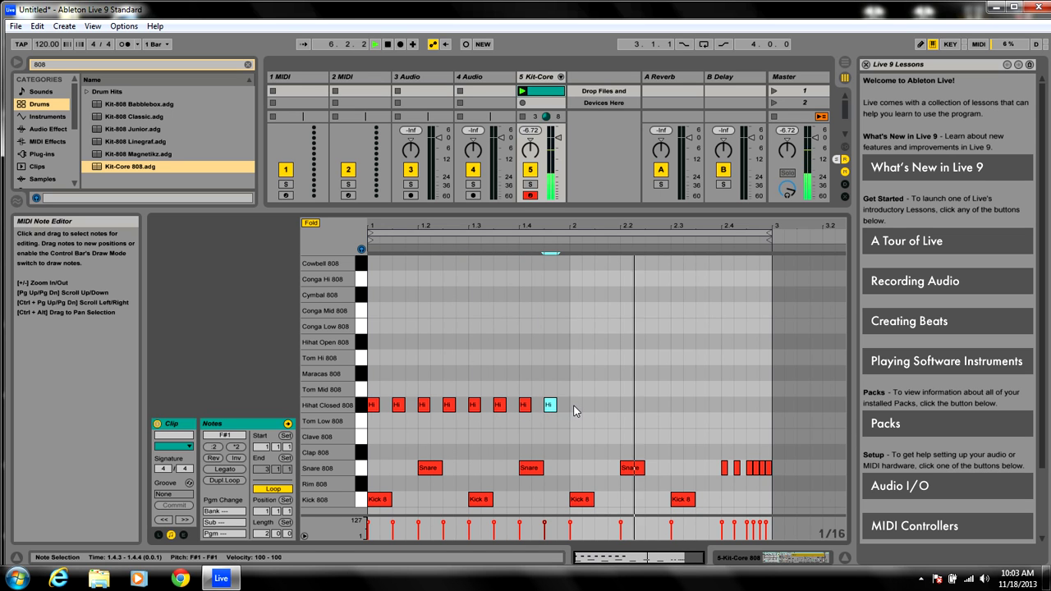
double_click(576, 405)
double_click(601, 405)
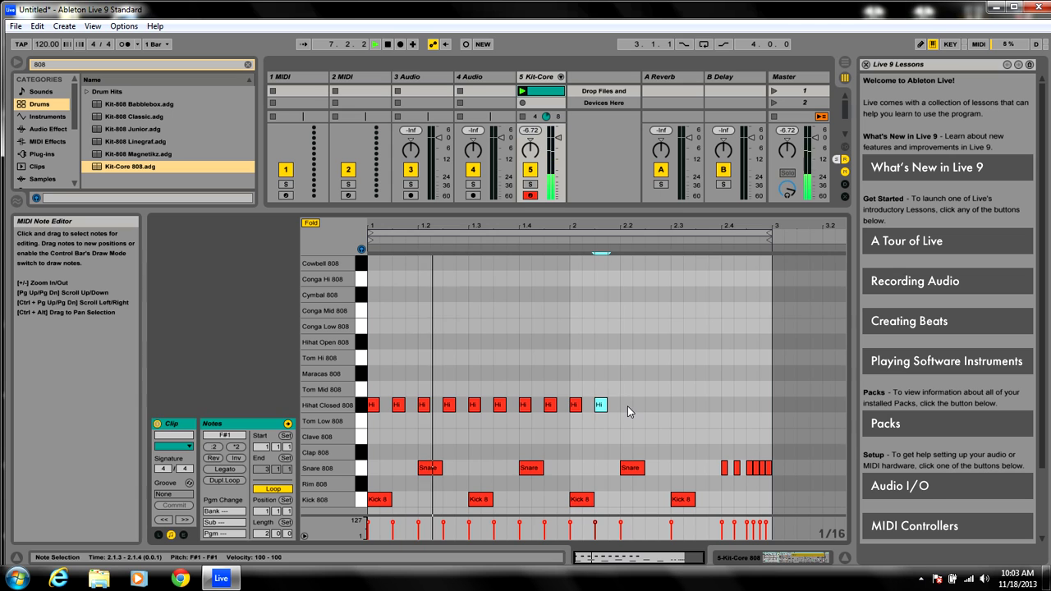
double_click(627, 405)
double_click(652, 405)
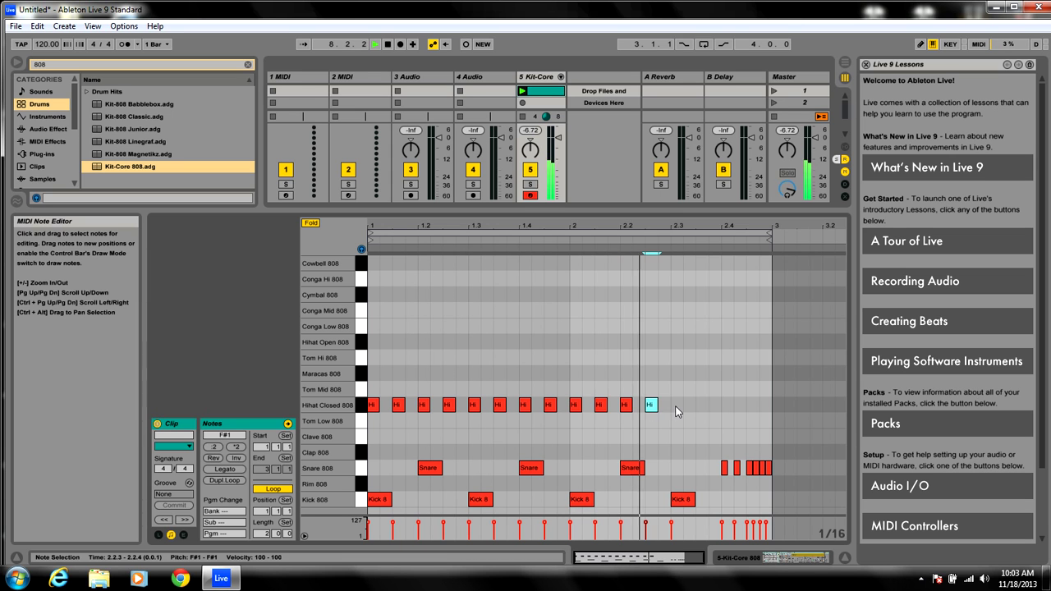
double_click(677, 405)
double_click(703, 404)
double_click(727, 405)
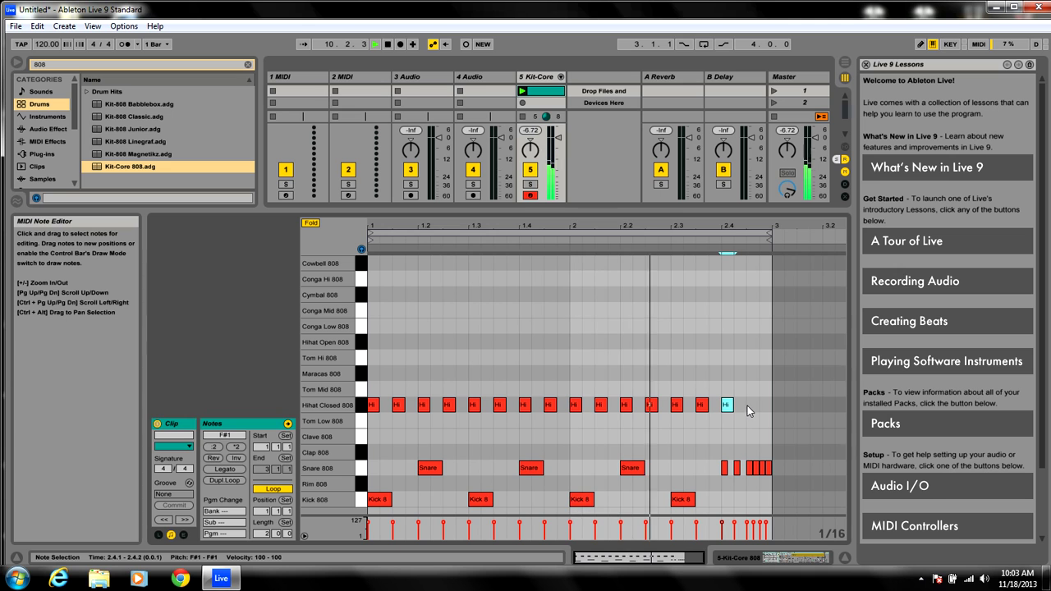
- Add extra hi-hats at 2.4.2, 2.4.3, 2.4.4 and 1.3.4, then stop playback
click(744, 407)
double_click(745, 405)
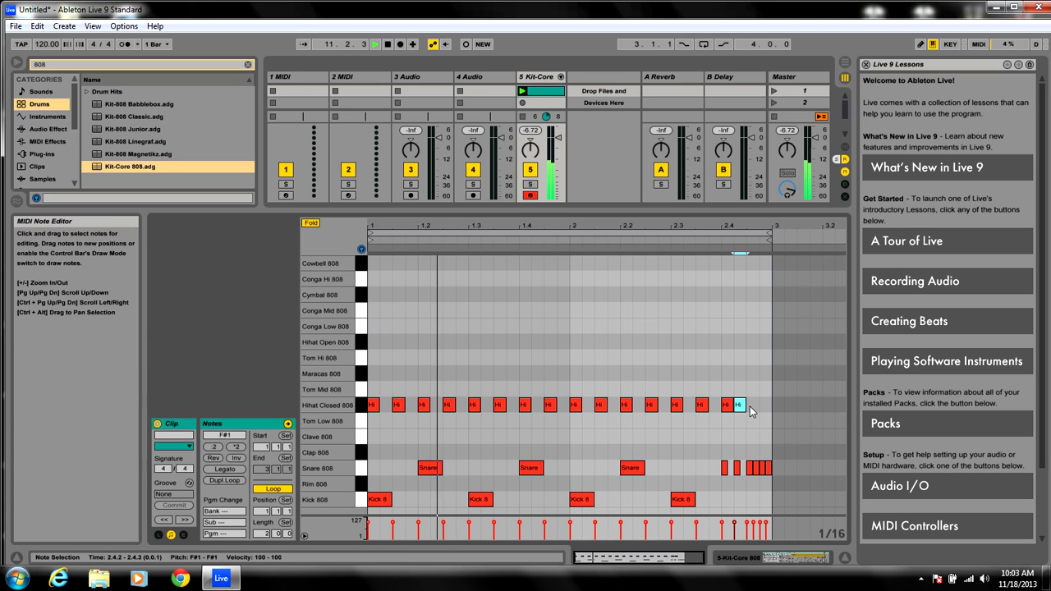
double_click(756, 405)
double_click(765, 405)
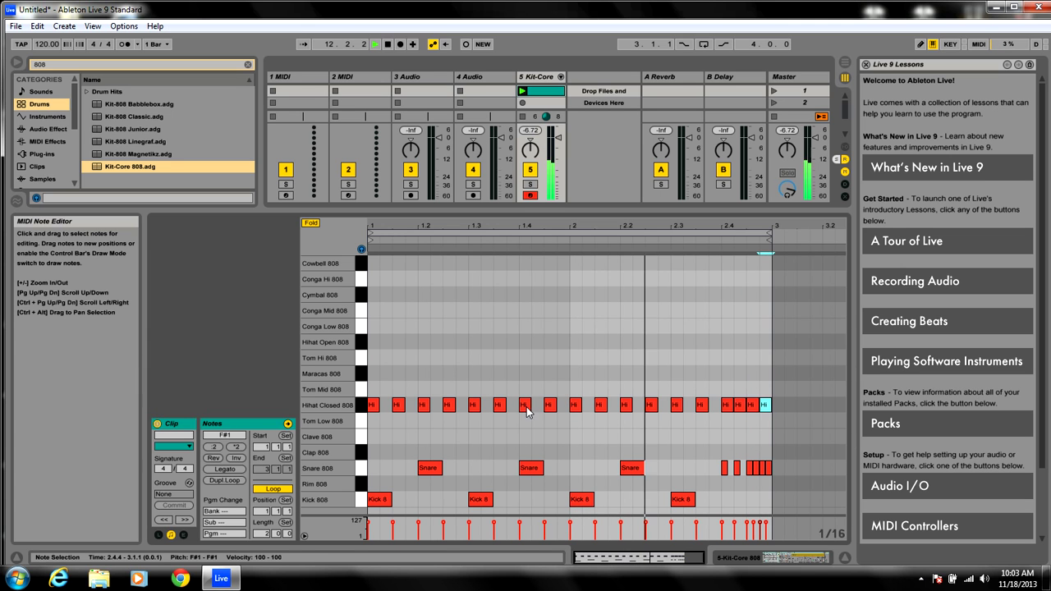
double_click(511, 405)
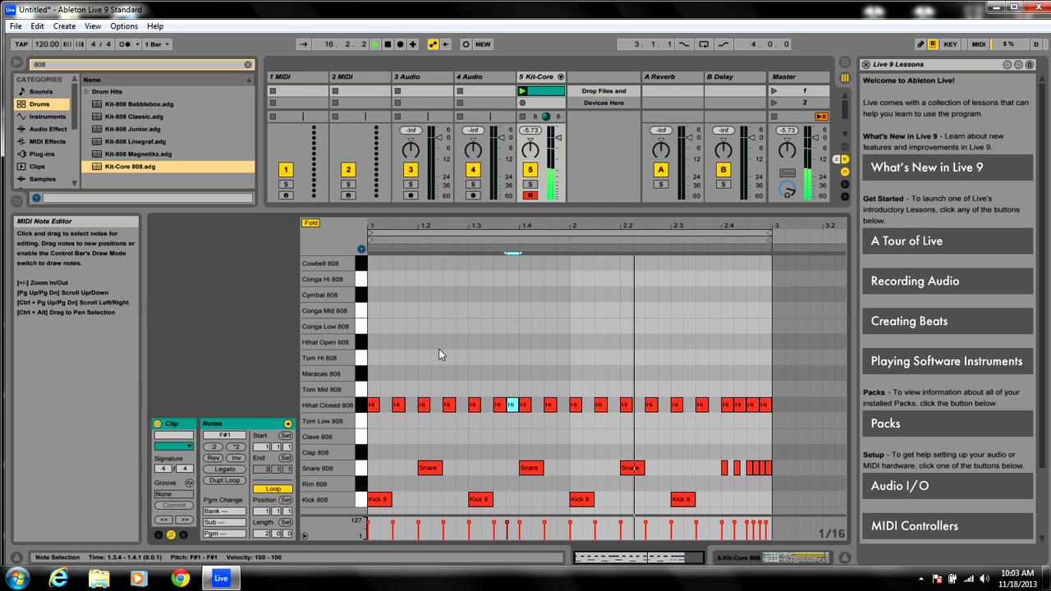
click(385, 46)
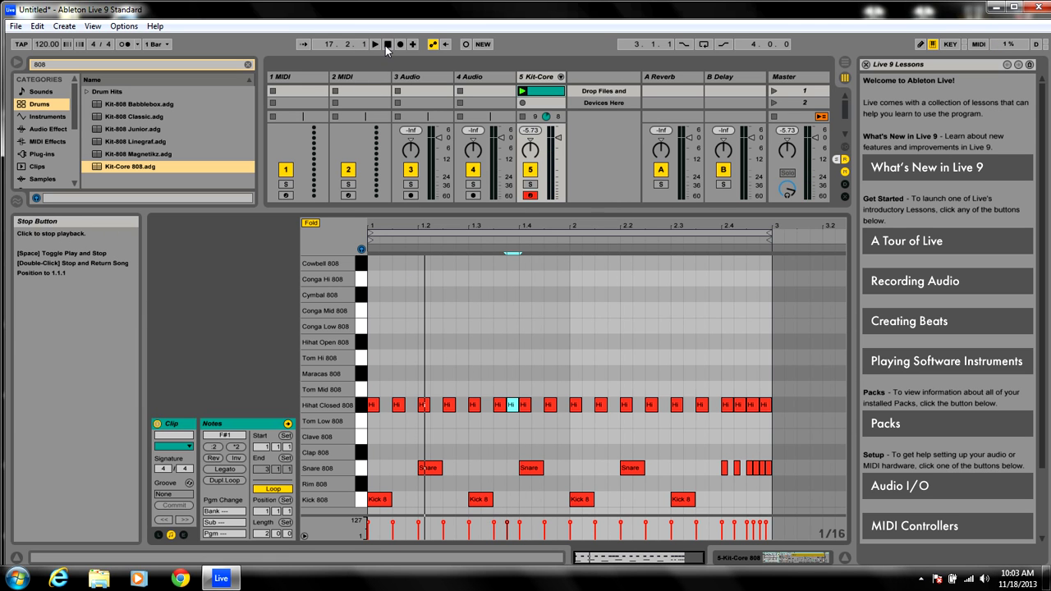
- Enlarge the clip slot area, switch to Arrangement View, unfold track 5 and stop recording
drag(407, 211, 401, 412)
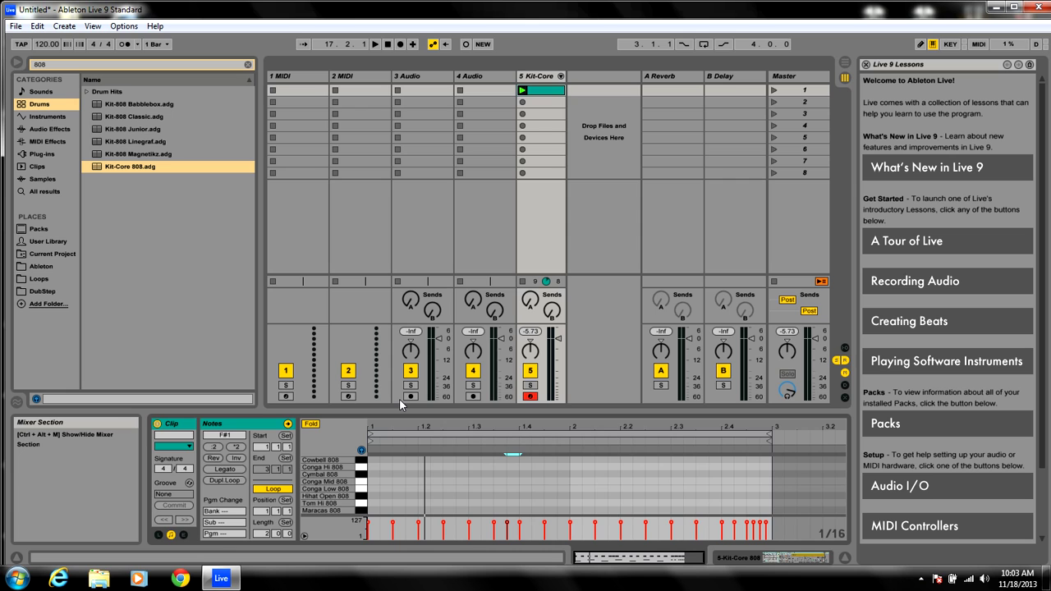
key(Tab)
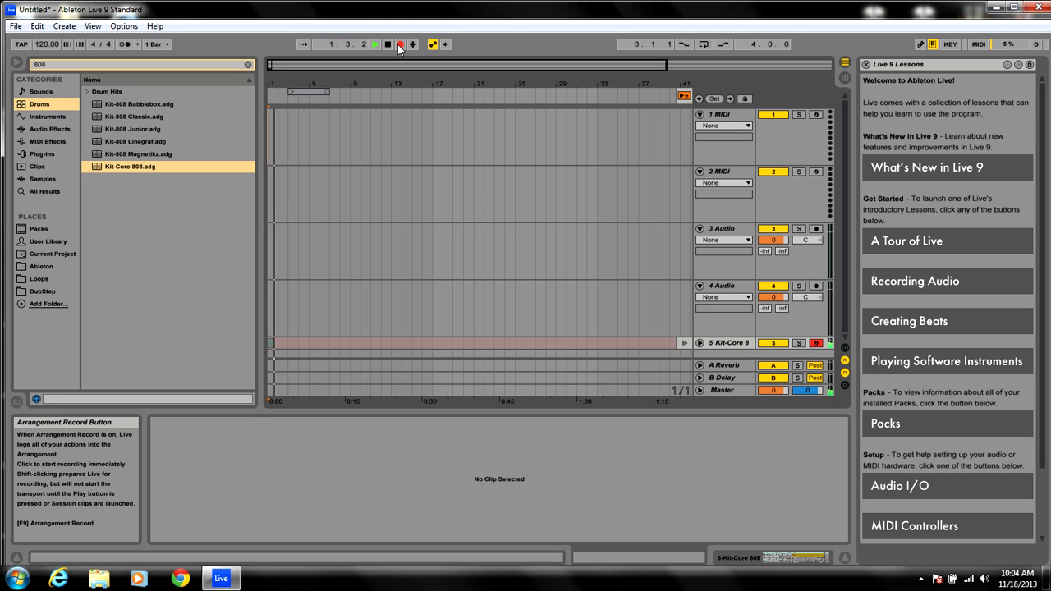
click(700, 343)
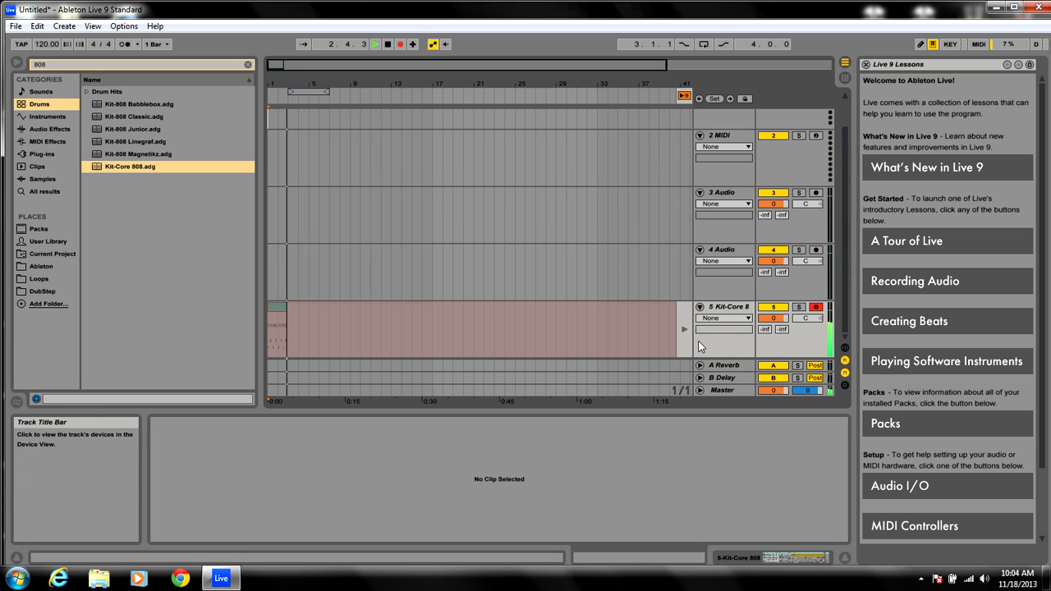
click(388, 46)
- Loop bars 1–5, trim the Kit-Core clip to end at bar 5, and play it back
drag(303, 91, 283, 95)
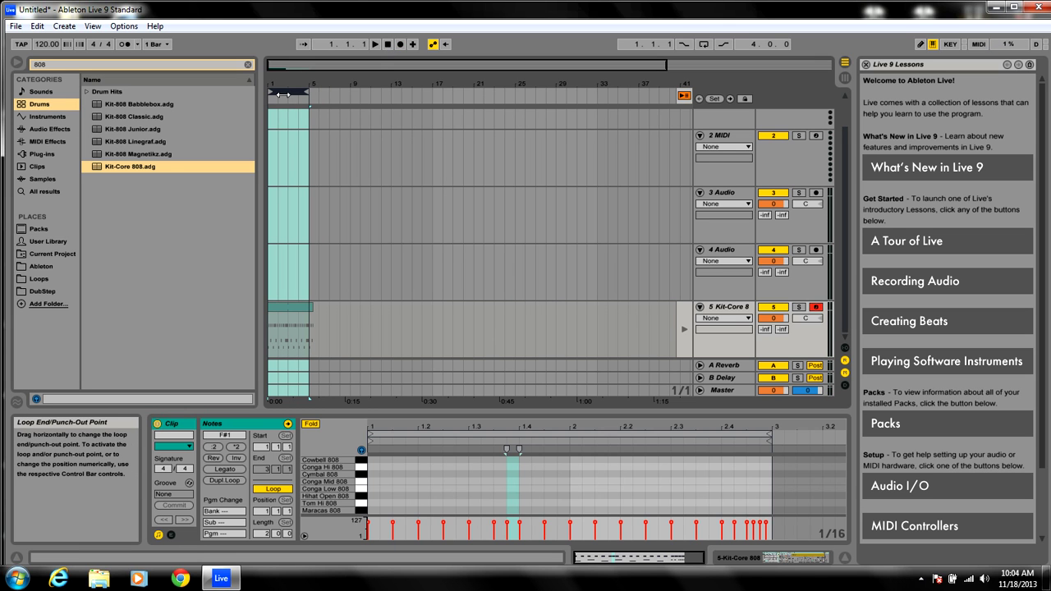
click(312, 308)
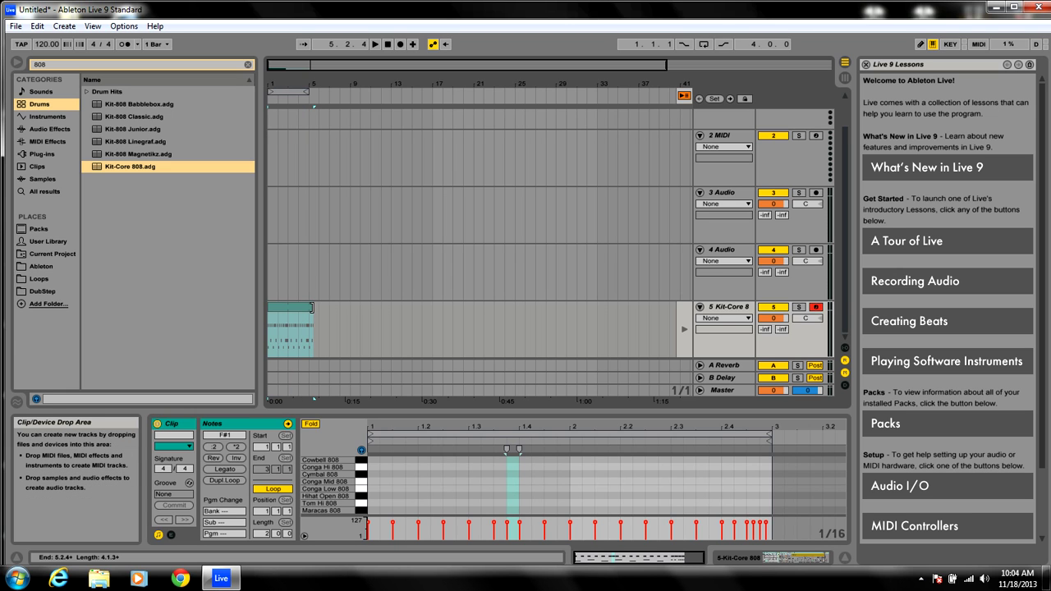
drag(311, 308, 310, 308)
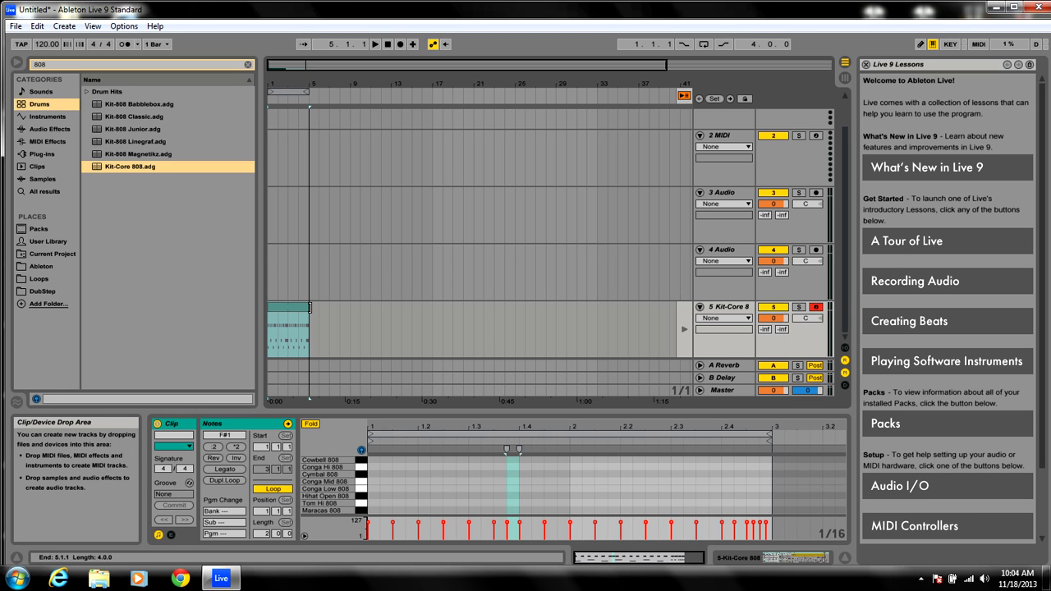
click(387, 47)
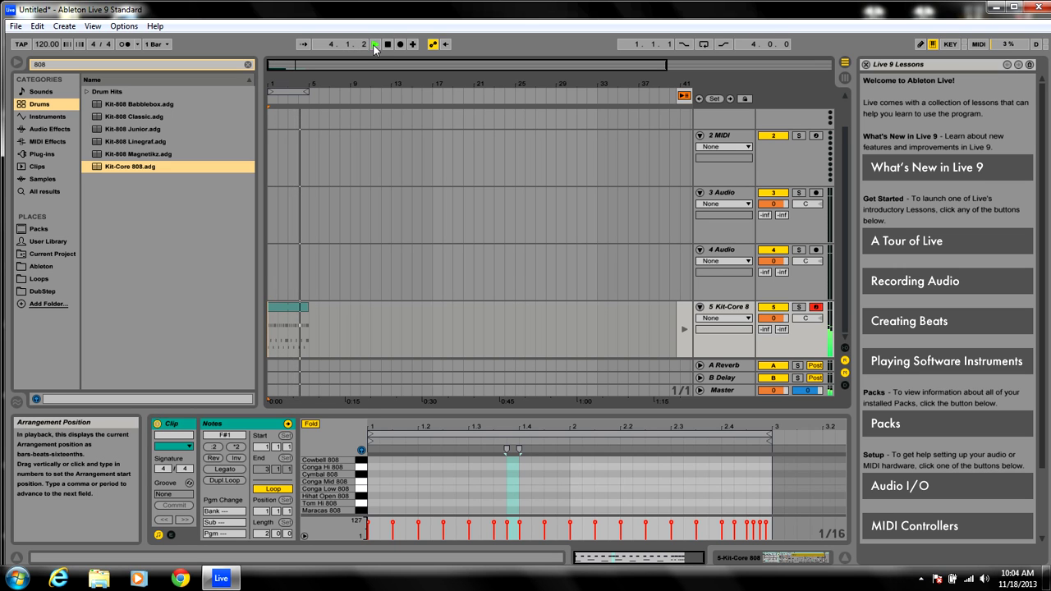
click(387, 45)
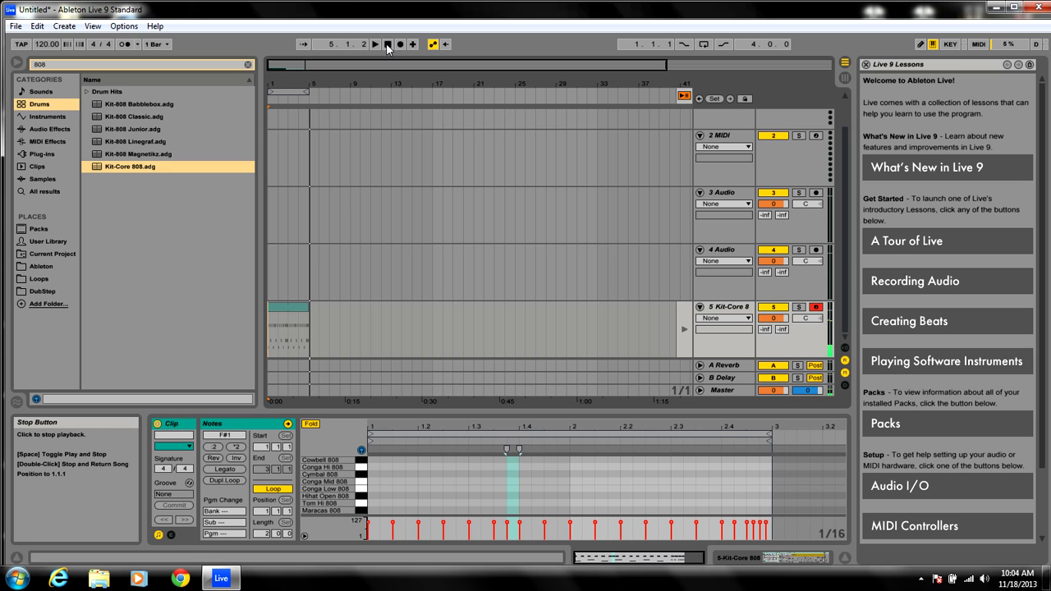
- Loop the Kit-Core drum clip out to bar 40, then play it back with Follow on and stop
click(309, 306)
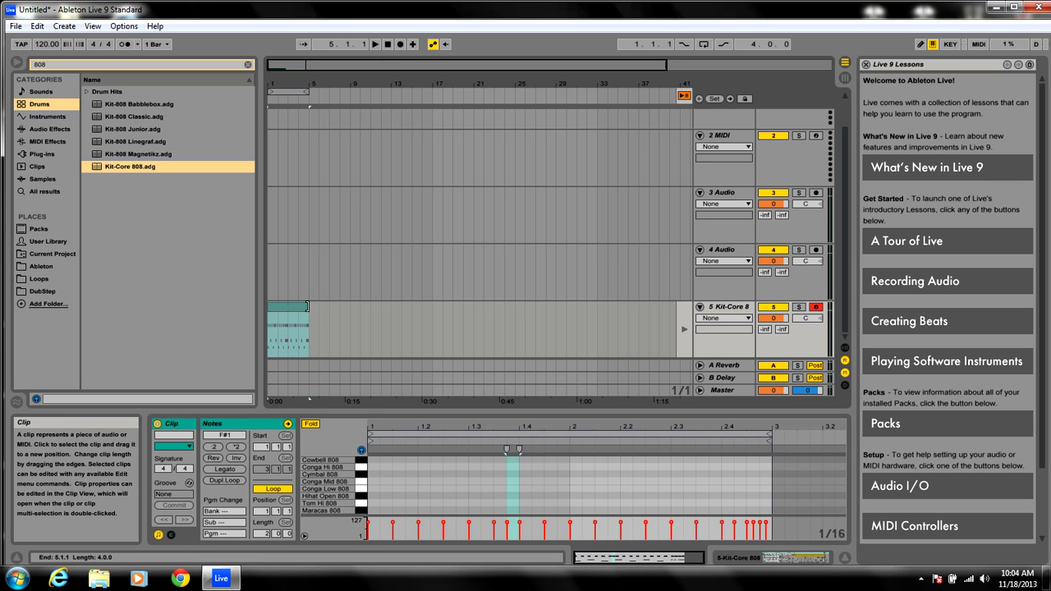
drag(309, 306, 634, 307)
click(387, 44)
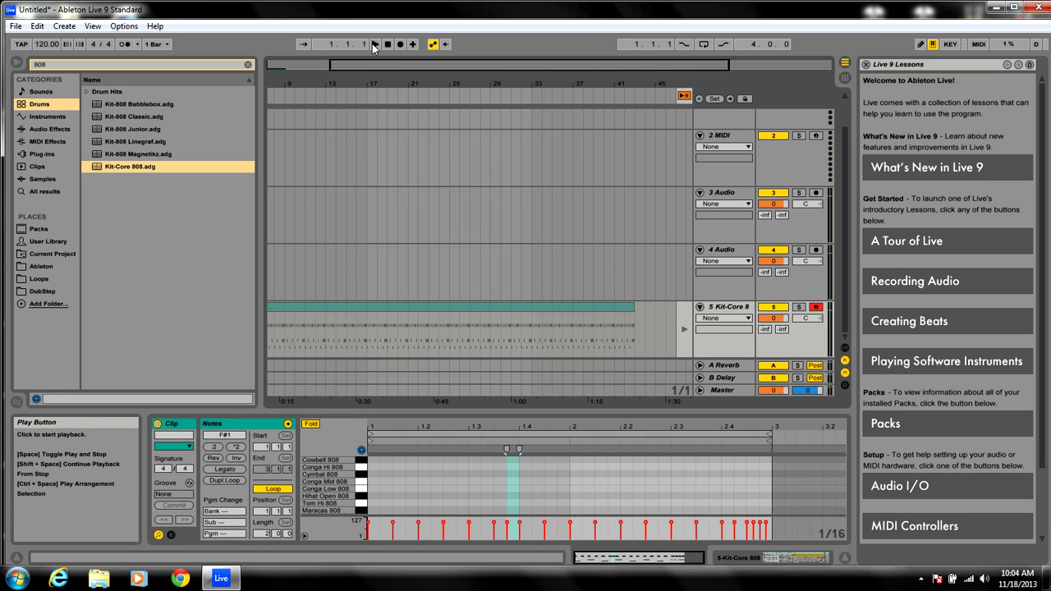
click(309, 45)
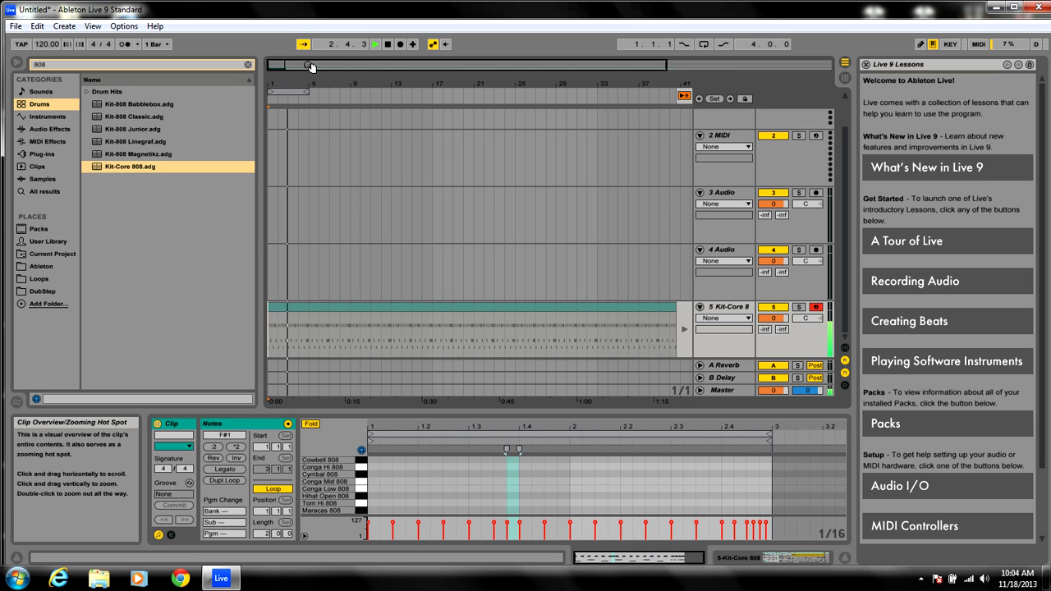
click(388, 45)
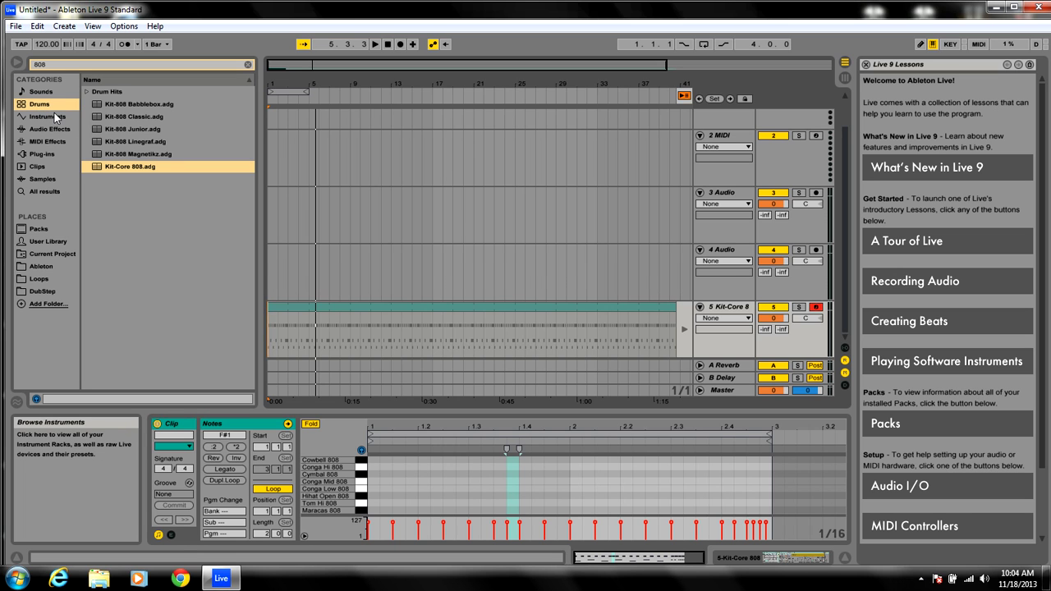
- In Session view, clear the 808 search and select Instrument Rack > Experimental > Minimalogic - Synth FX 22
key(Tab)
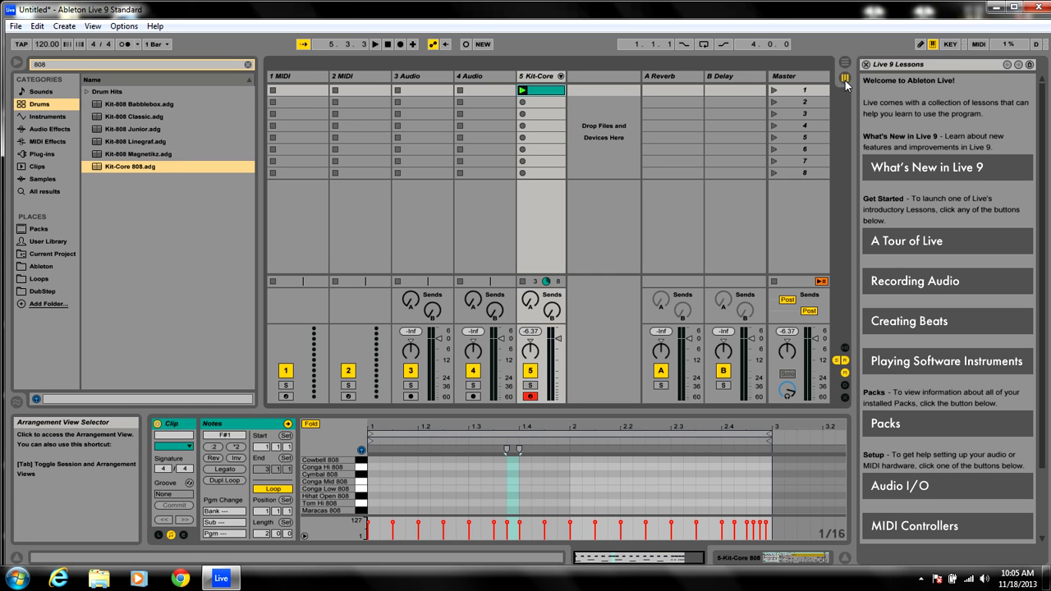
click(35, 120)
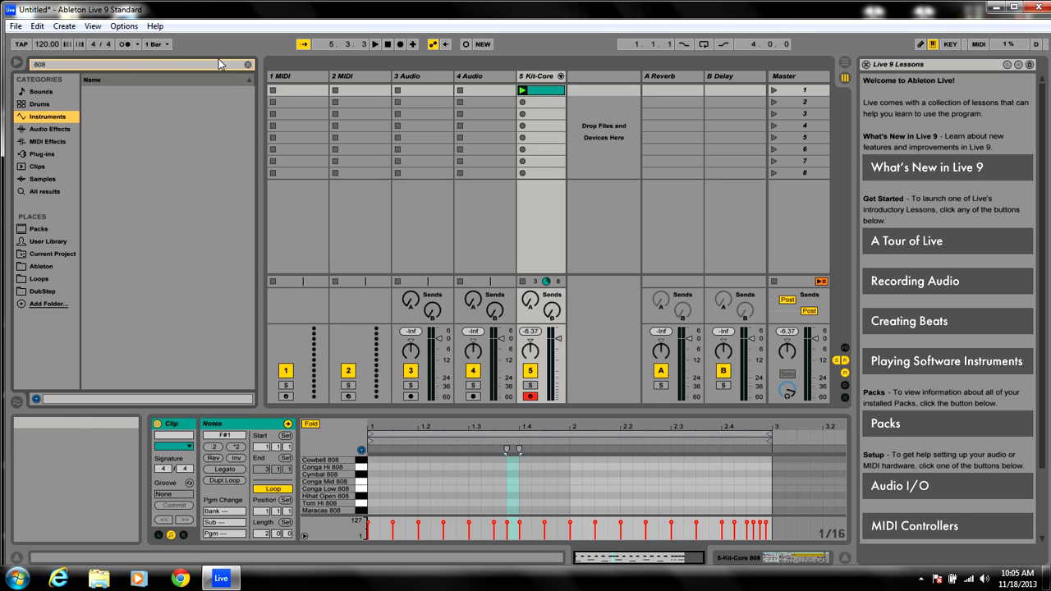
click(248, 65)
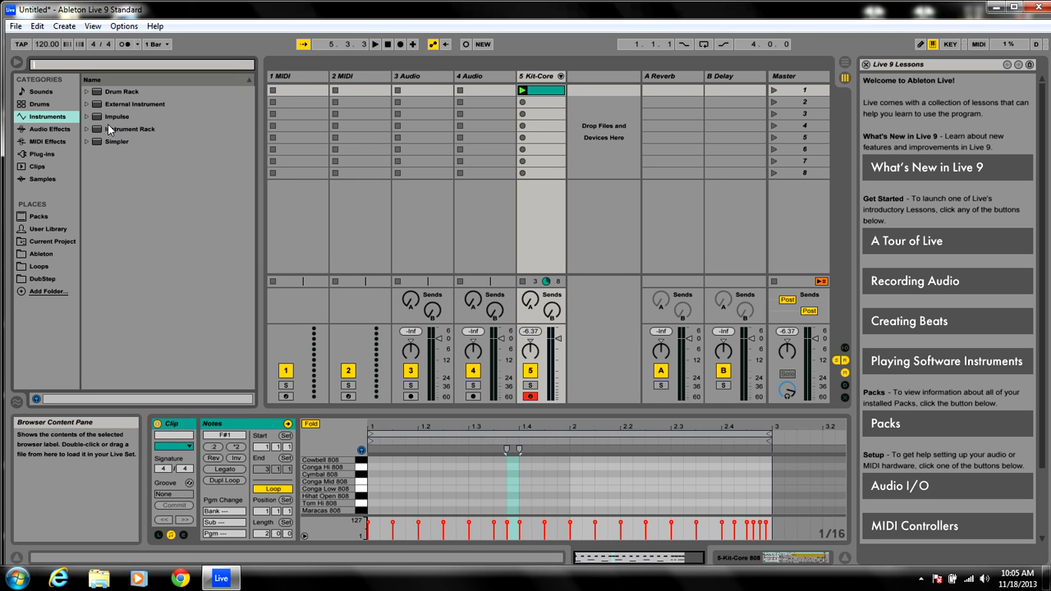
click(87, 129)
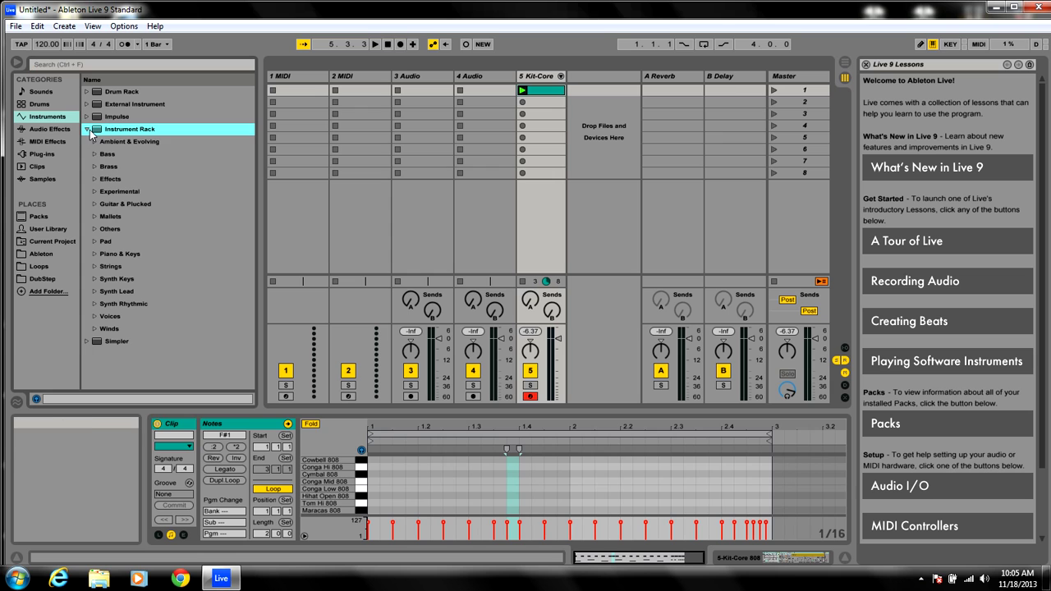
click(95, 191)
click(130, 204)
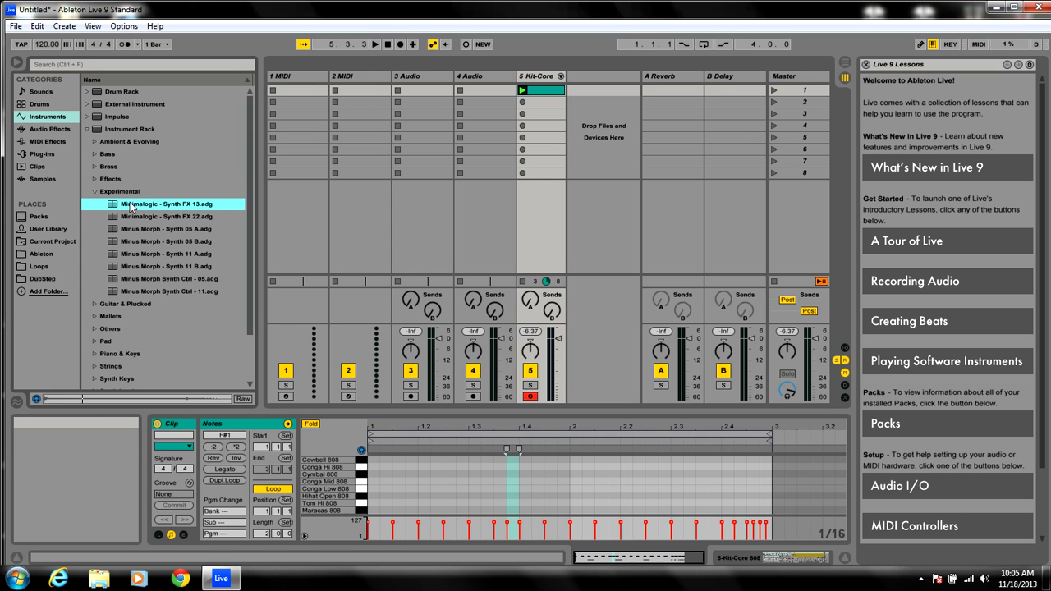
click(123, 216)
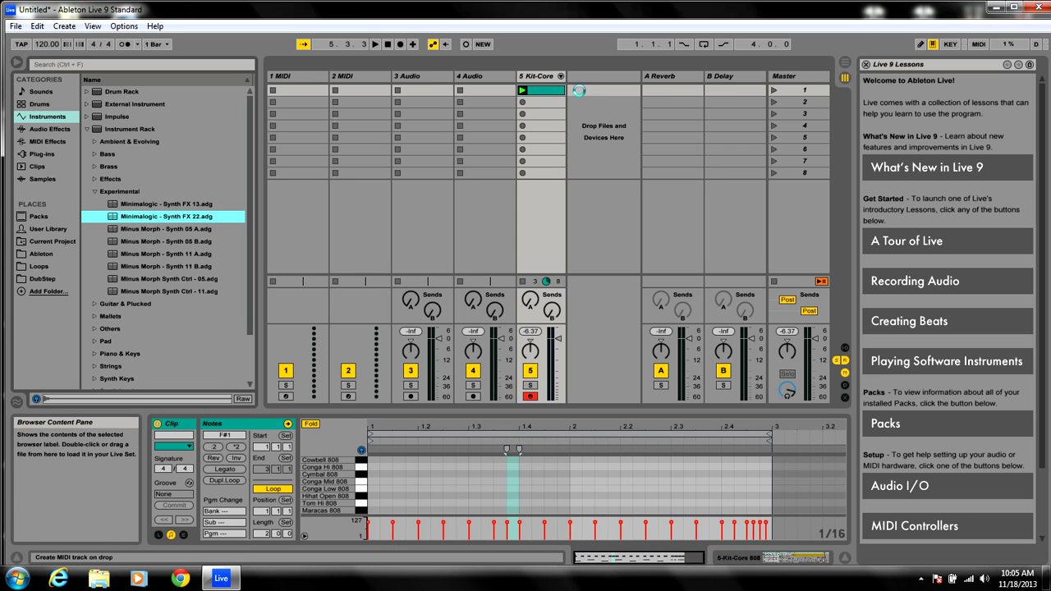
- Create a Minimalogic track with an empty MIDI clip and an A3 note at 1.1.1
drag(579, 91, 581, 96)
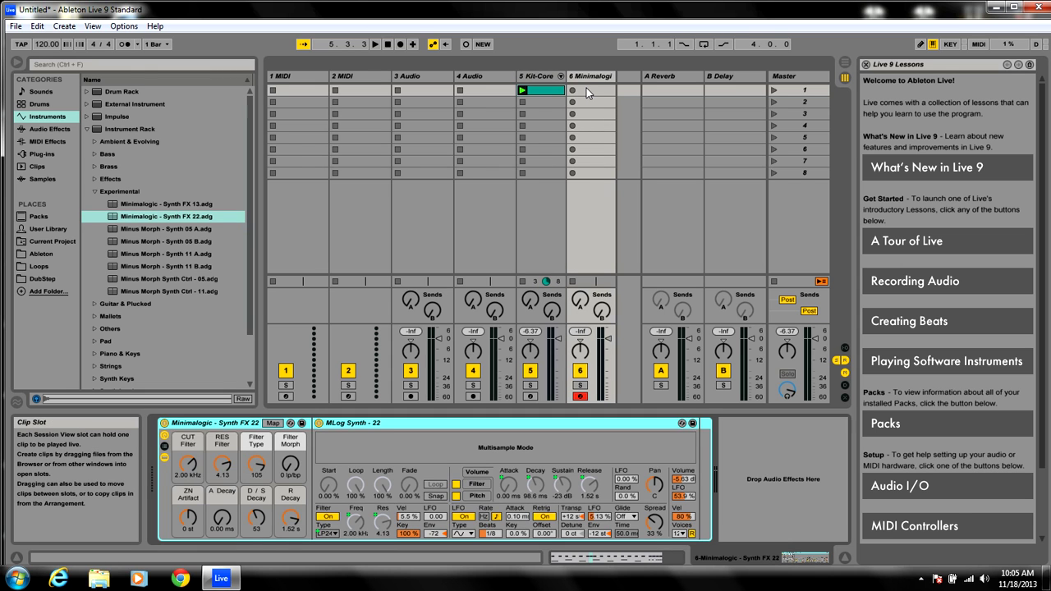
double_click(586, 88)
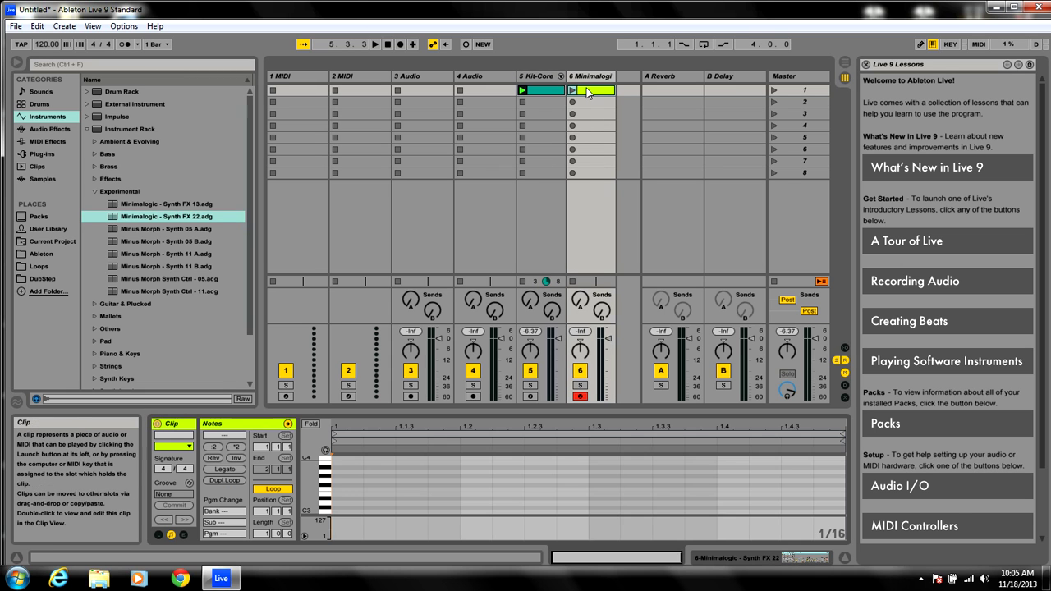
double_click(342, 472)
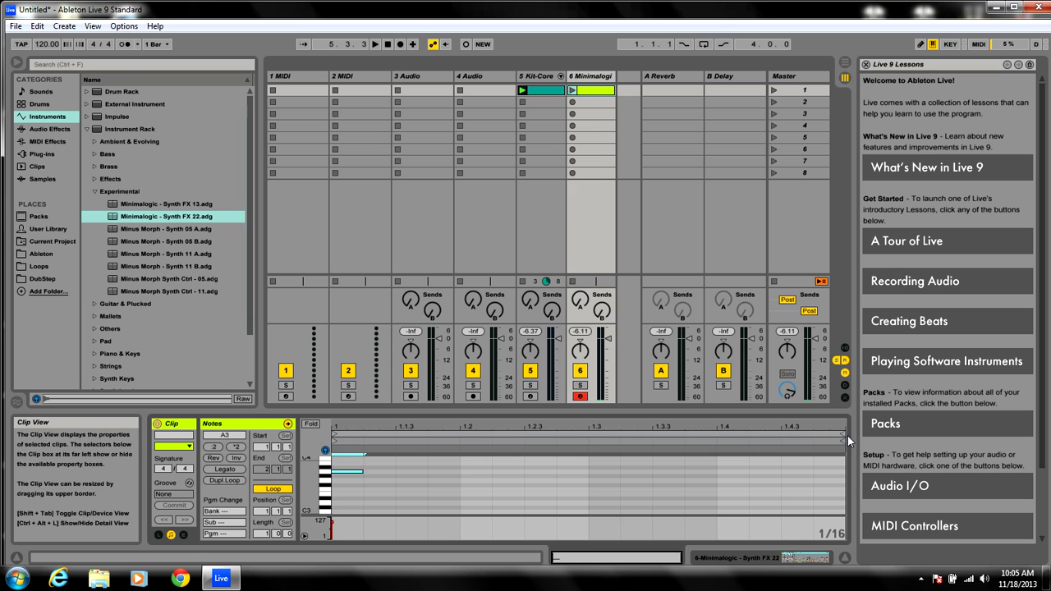
- Set the clip loop to four bars, launch it, and add a second A3 note at bar 3
drag(846, 434, 691, 450)
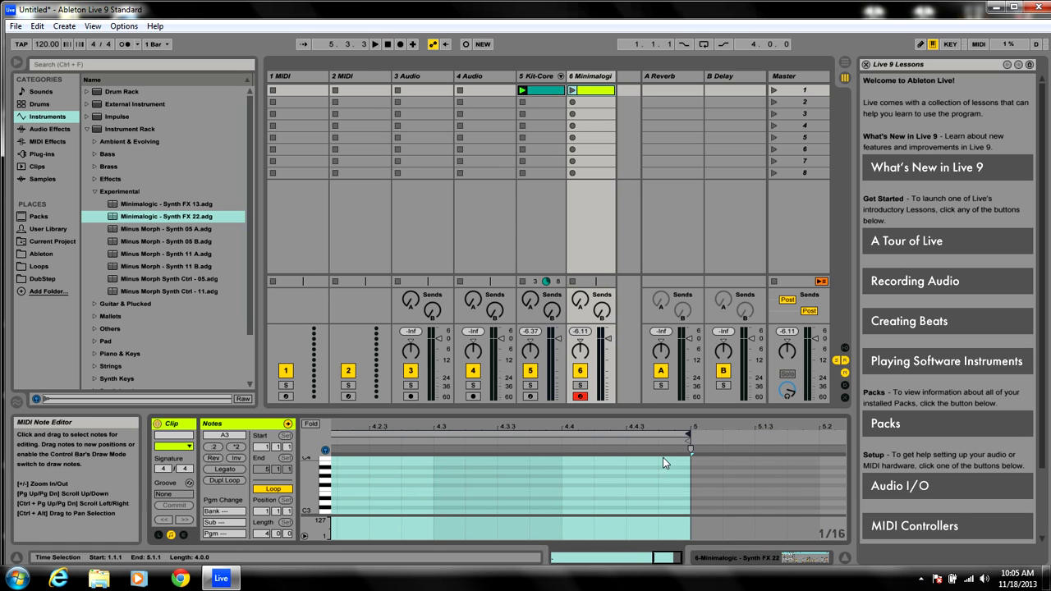
double_click(649, 557)
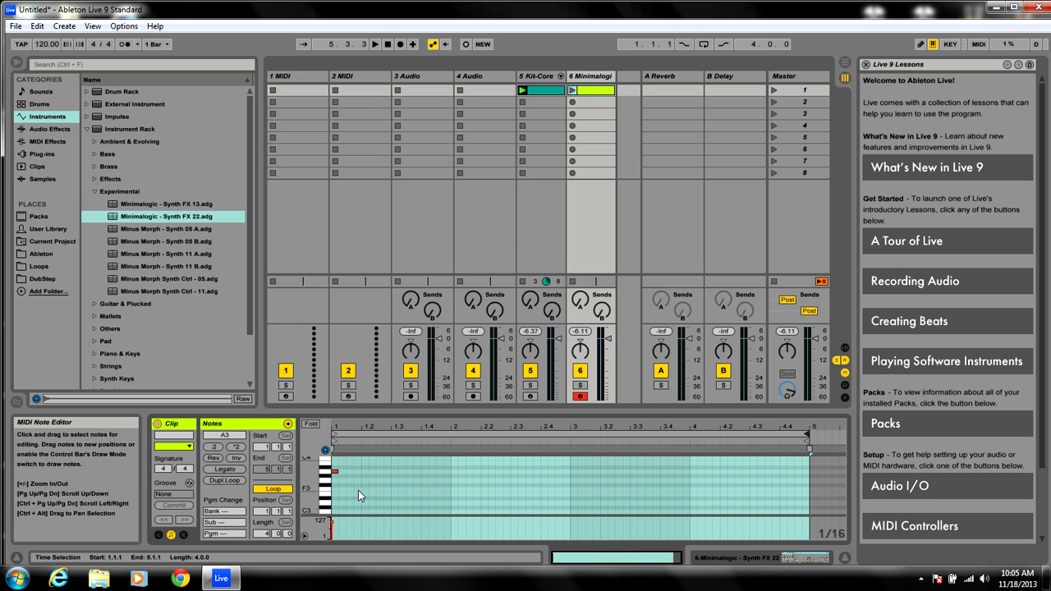
click(572, 91)
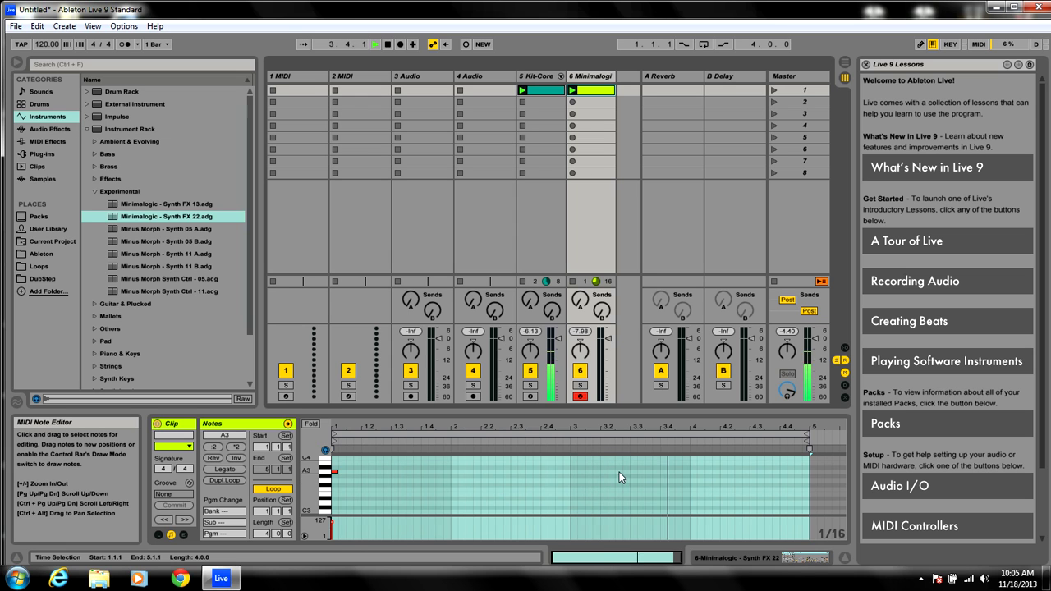
double_click(577, 471)
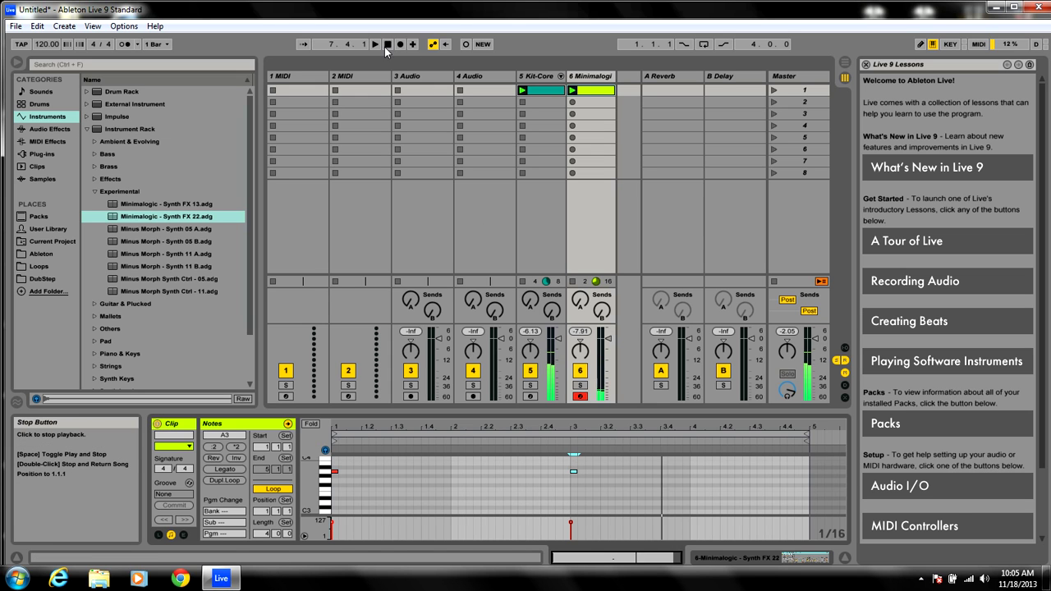
key(Tab)
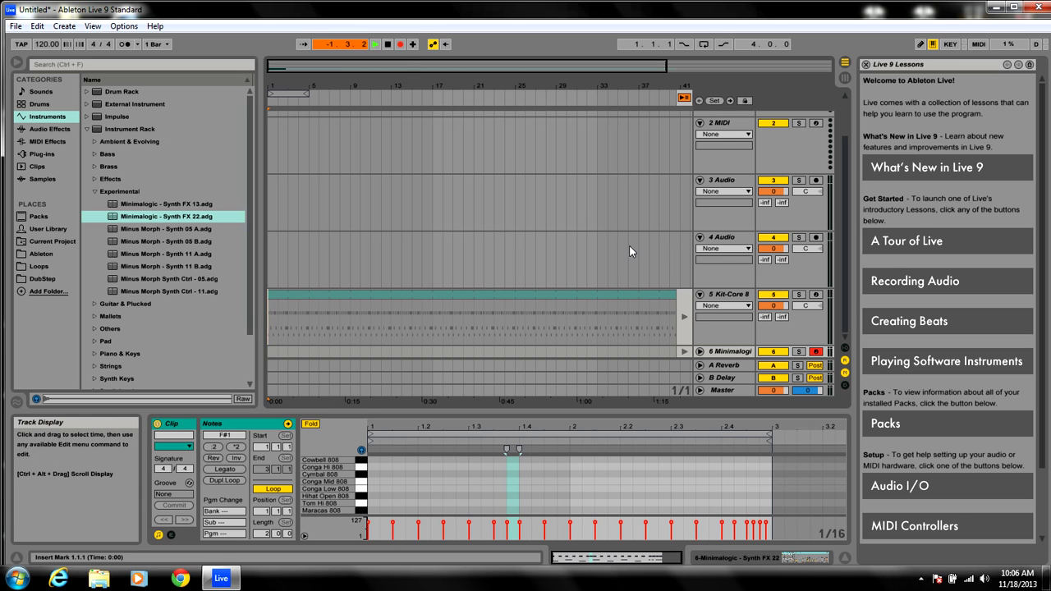
- Record the Minimalogic part into the arrangement and stretch its clip to match the drum clip
click(700, 352)
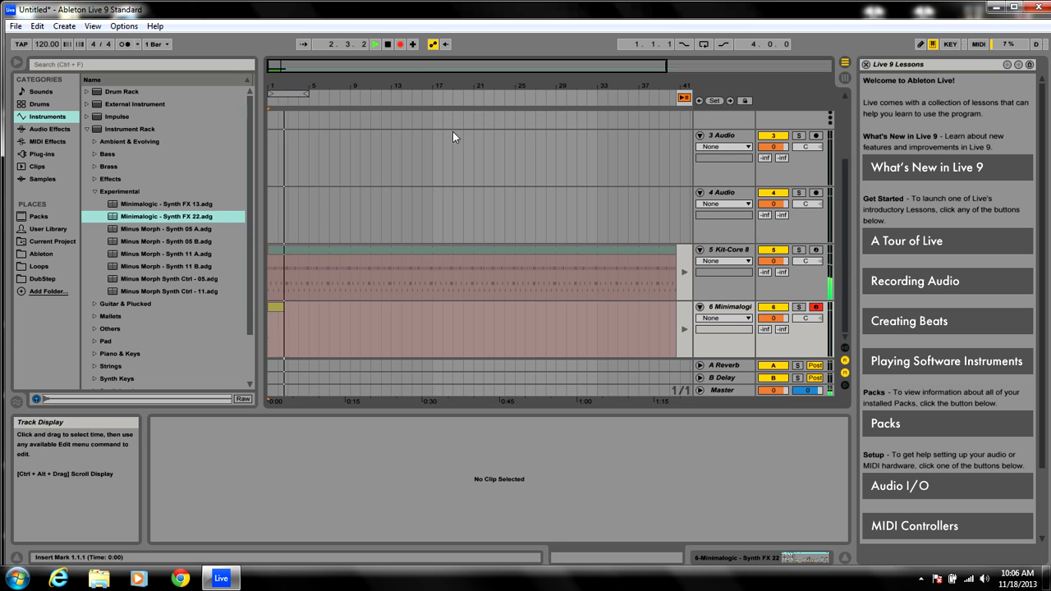
click(388, 45)
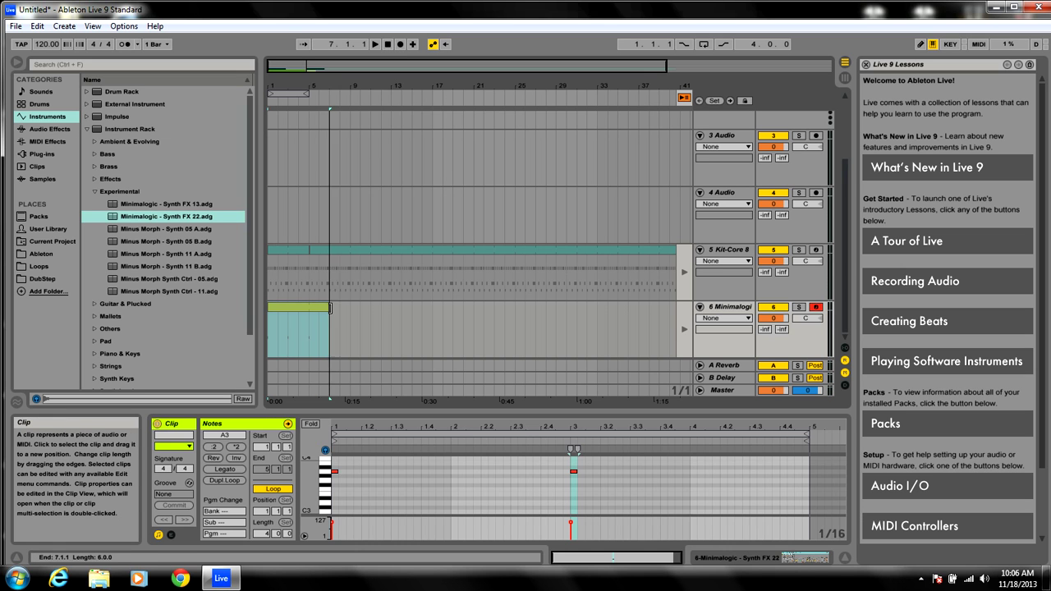
drag(340, 308, 614, 307)
- Restore arrangement playback on both tracks, then play from the start with Follow on and stop
click(682, 330)
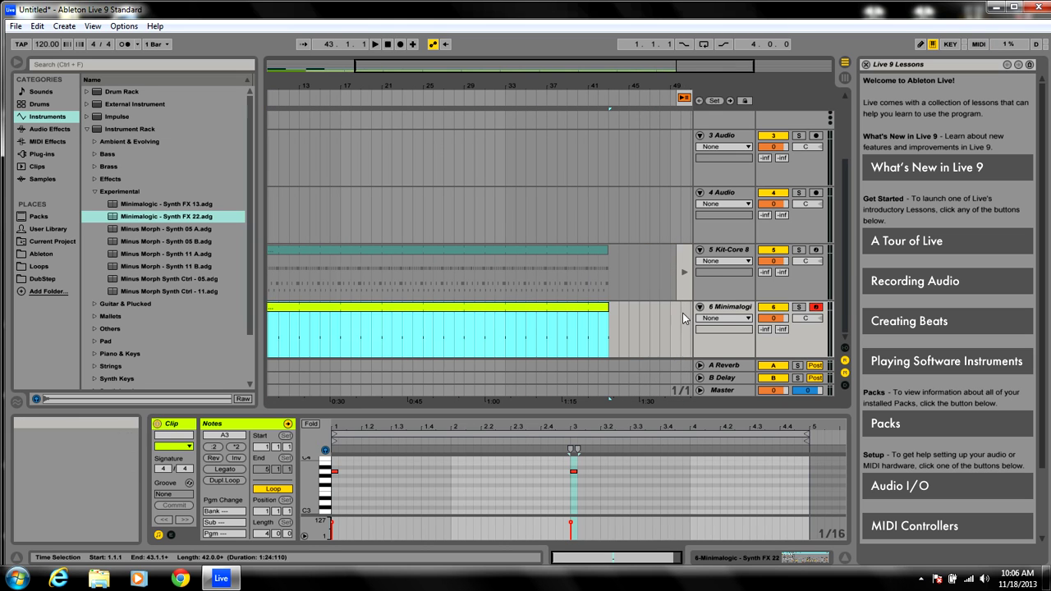
click(682, 274)
click(388, 44)
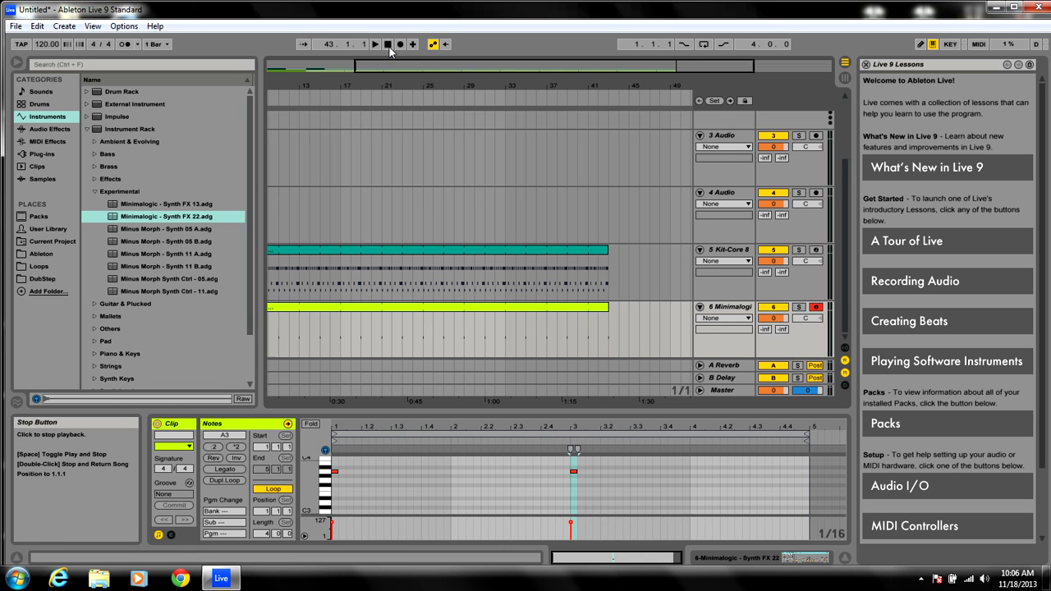
click(304, 46)
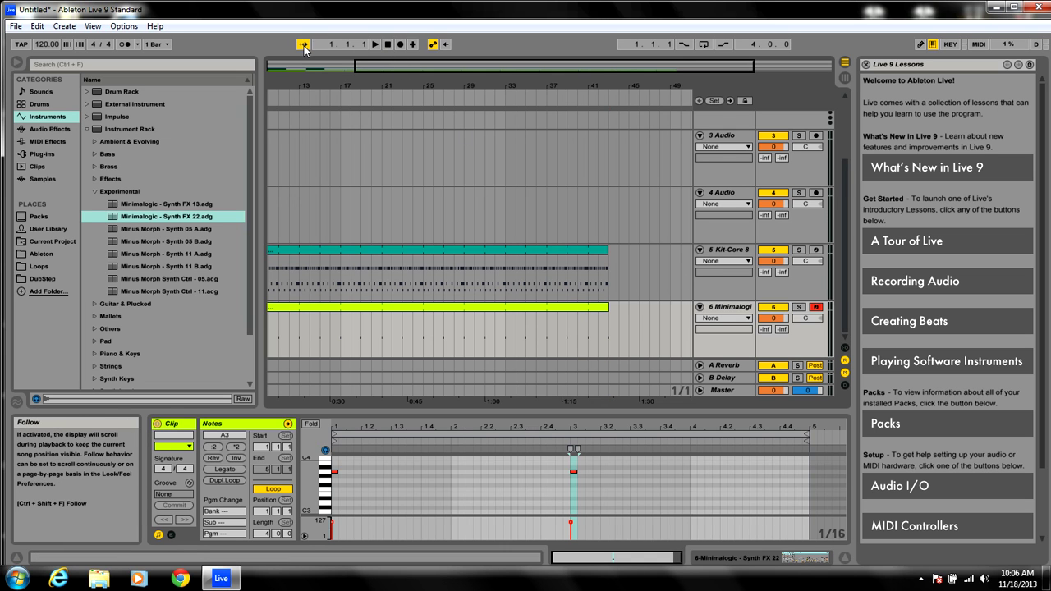
click(375, 46)
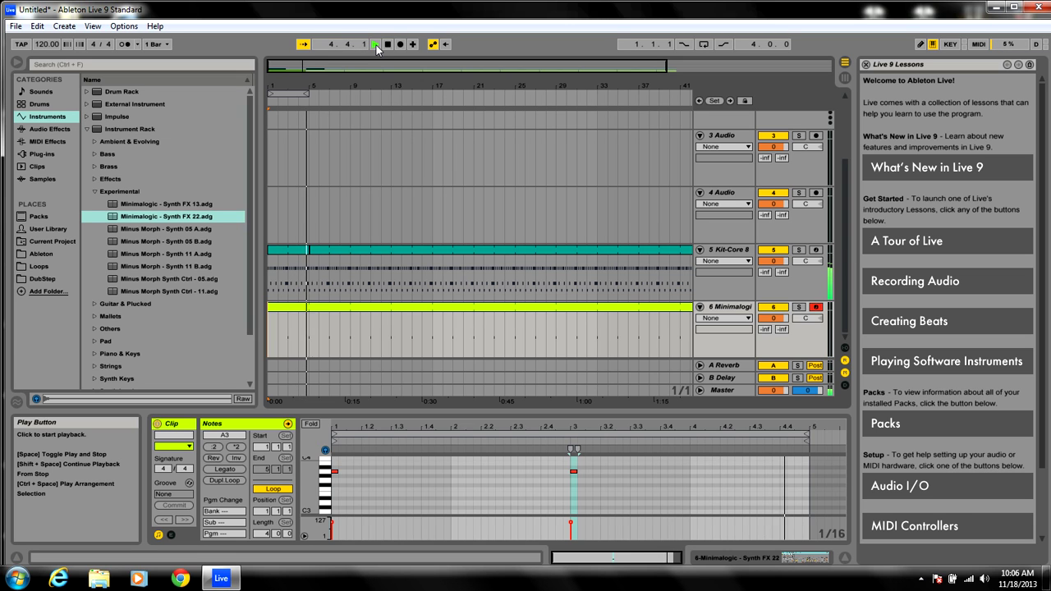
click(389, 46)
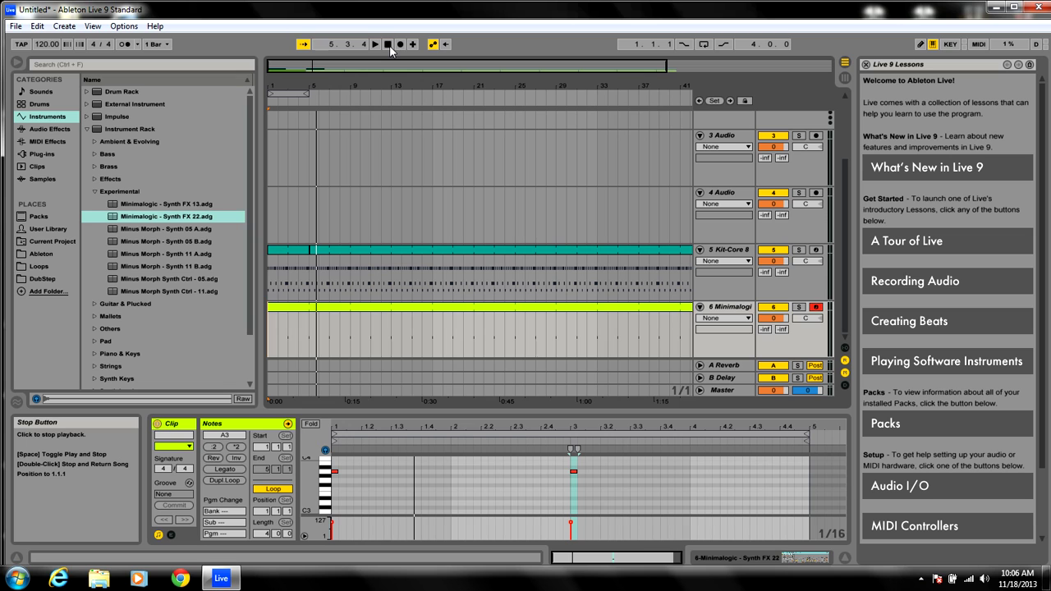